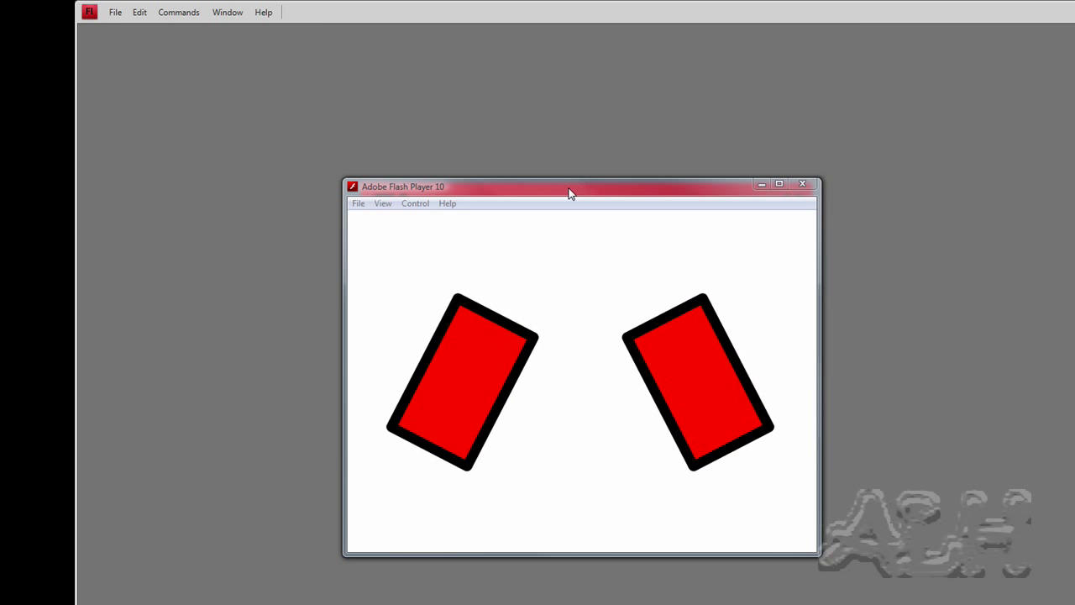
- Open Ex04_Start.fla and start saving it under a new file name
{"action": "left_click_drag", "start_coordinate": [568, 193], "coordinate": [1074, 320]}
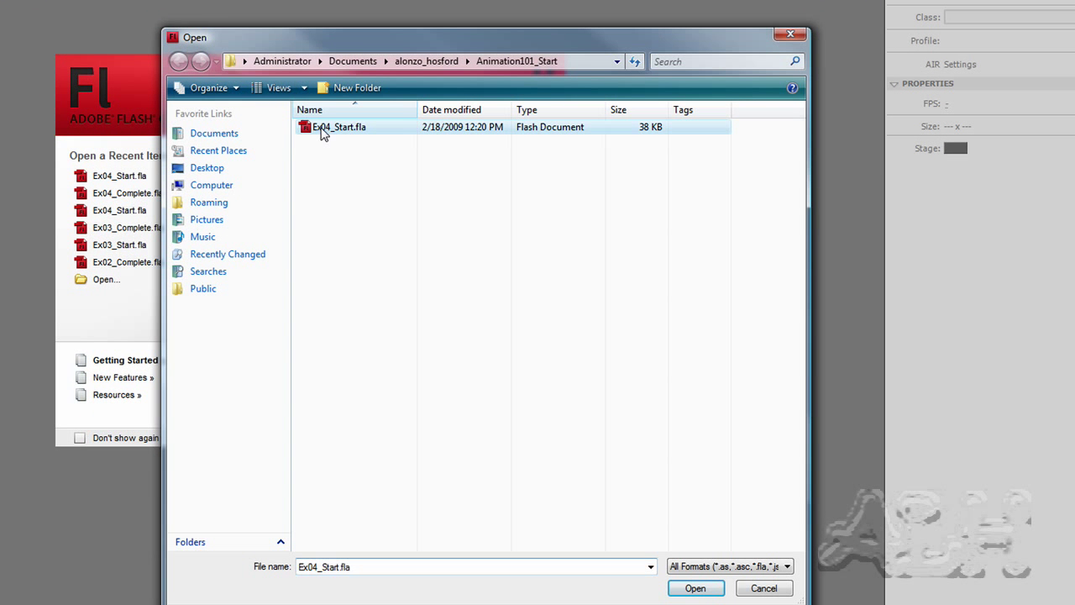
{"action": "left_click", "coordinate": [695, 589]}
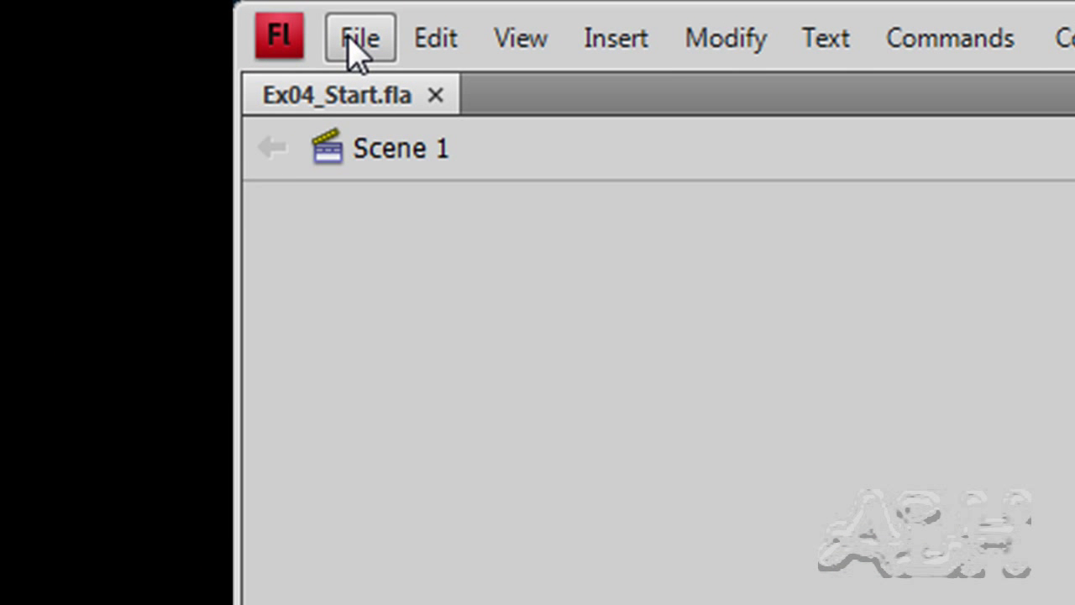
{"action": "left_click", "coordinate": [360, 42]}
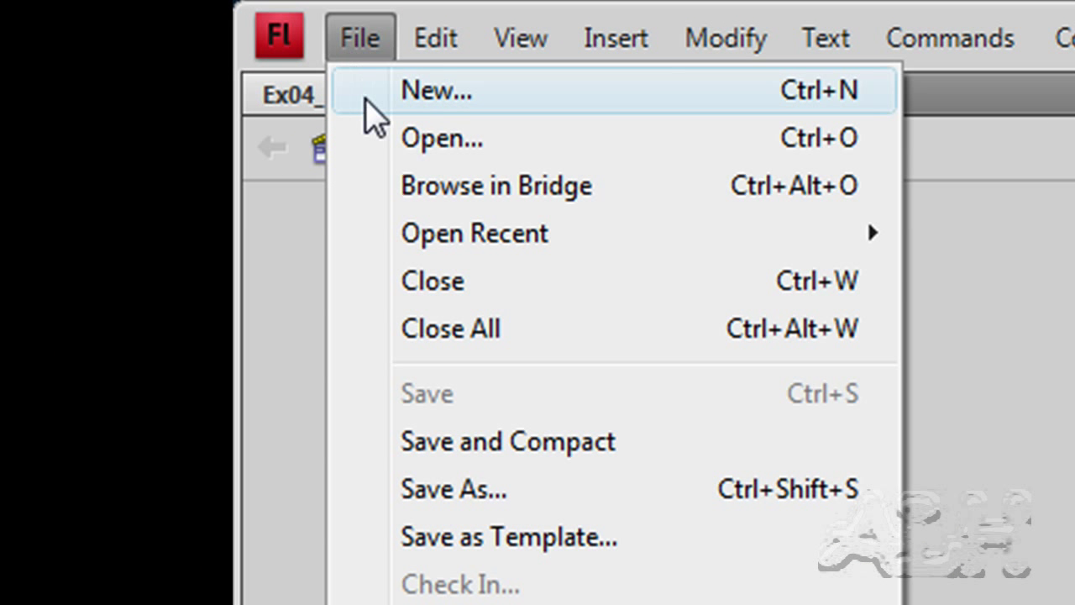
{"action": "left_click", "coordinate": [458, 494]}
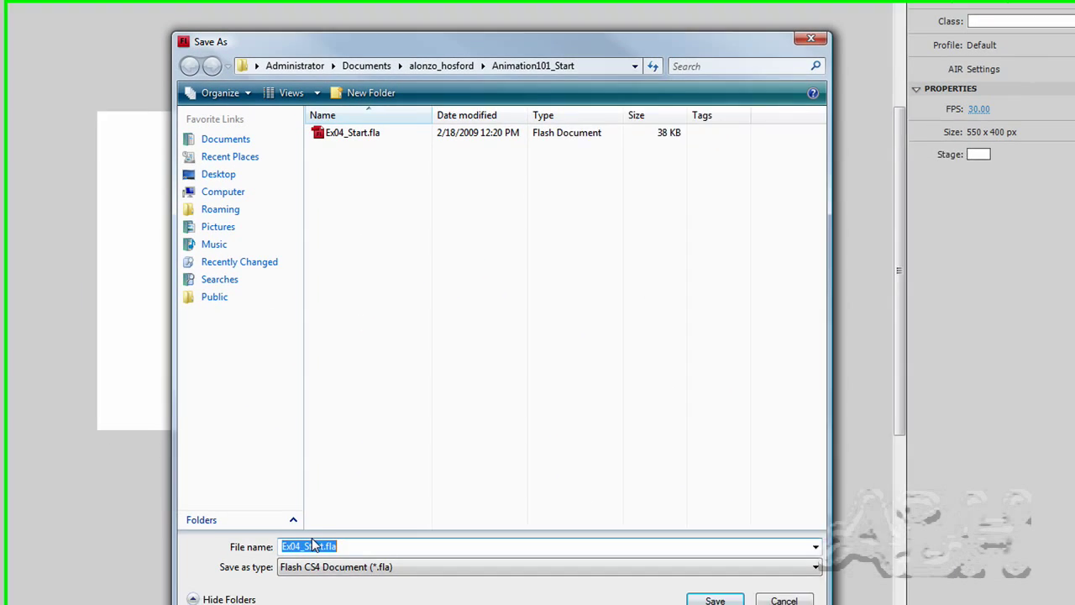
- Save the document as Ex04_Practice.fla by replacing 'Start' with 'Practice'
{"action": "left_click", "coordinate": [298, 535]}
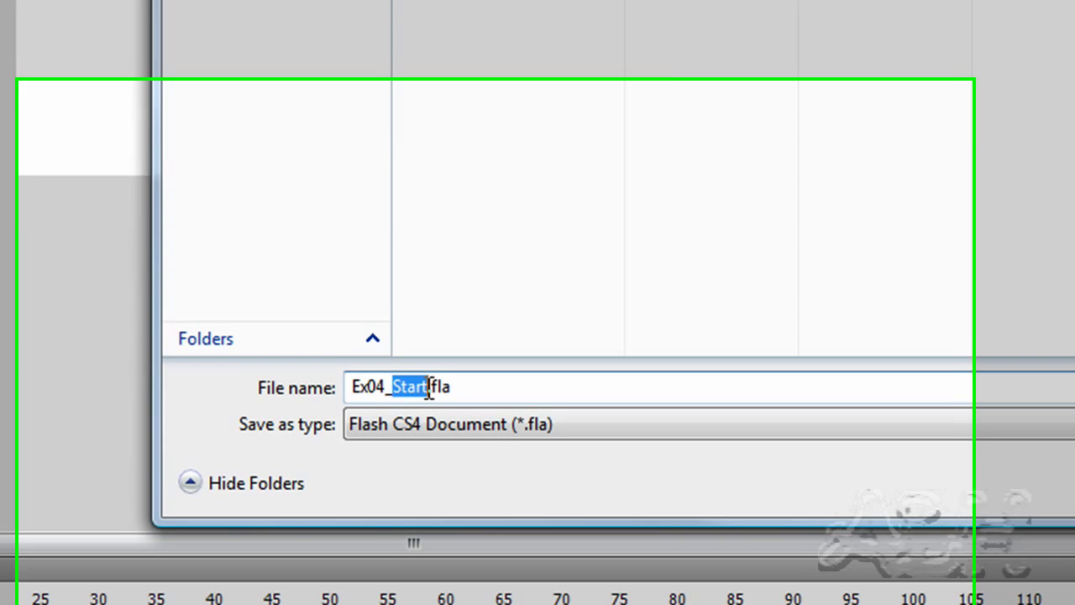
{"action": "type", "text": "Practice"}
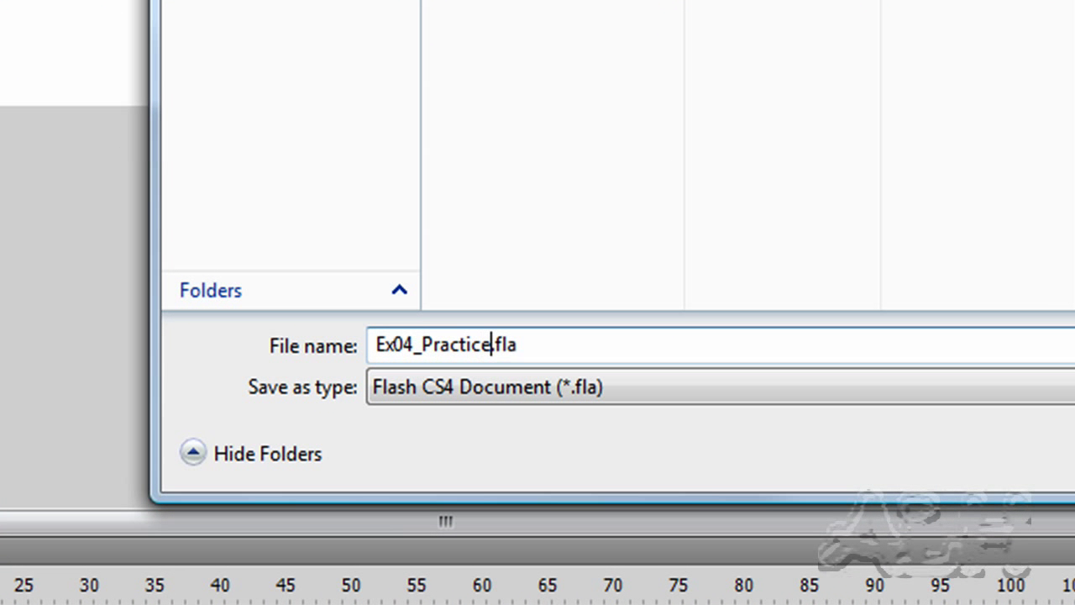
{"action": "key", "text": "Return"}
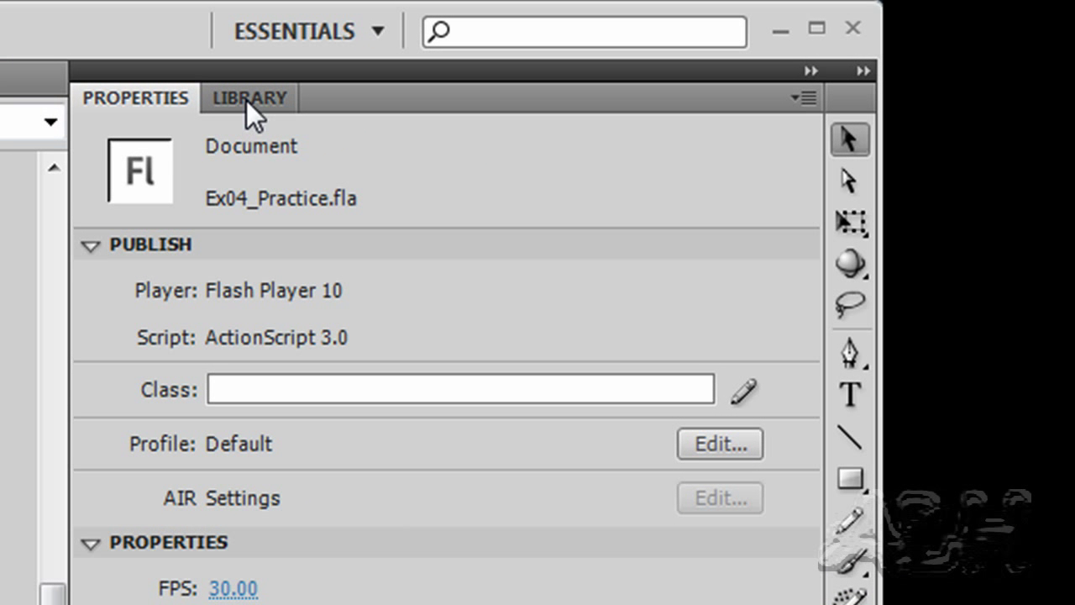
- Open the library's Rectangle symbol in symbol-editing mode with Ctrl+E
{"action": "left_click", "coordinate": [247, 100]}
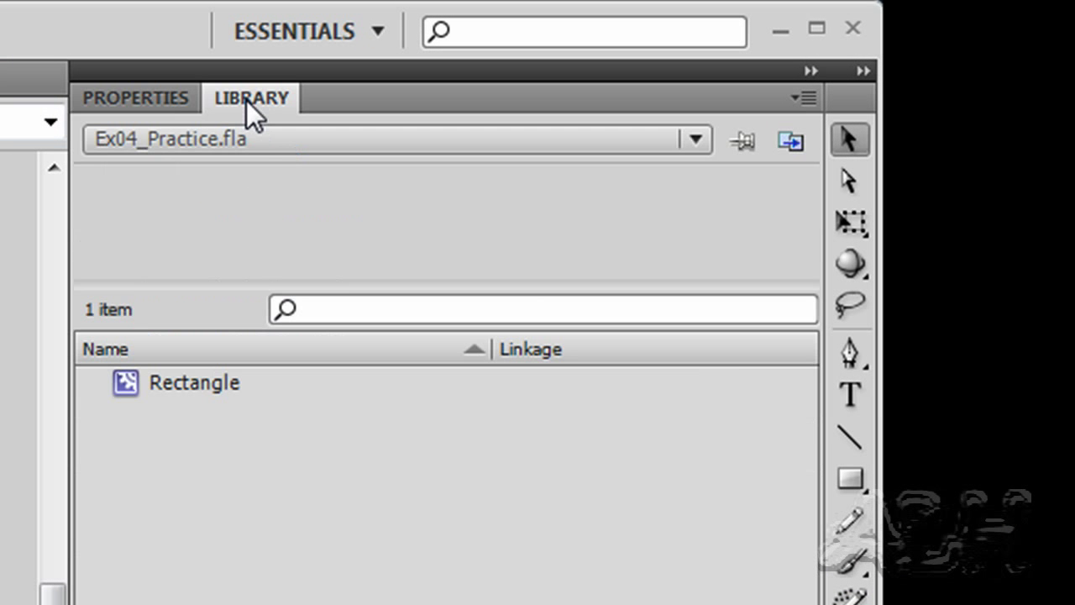
{"action": "left_click", "coordinate": [123, 381]}
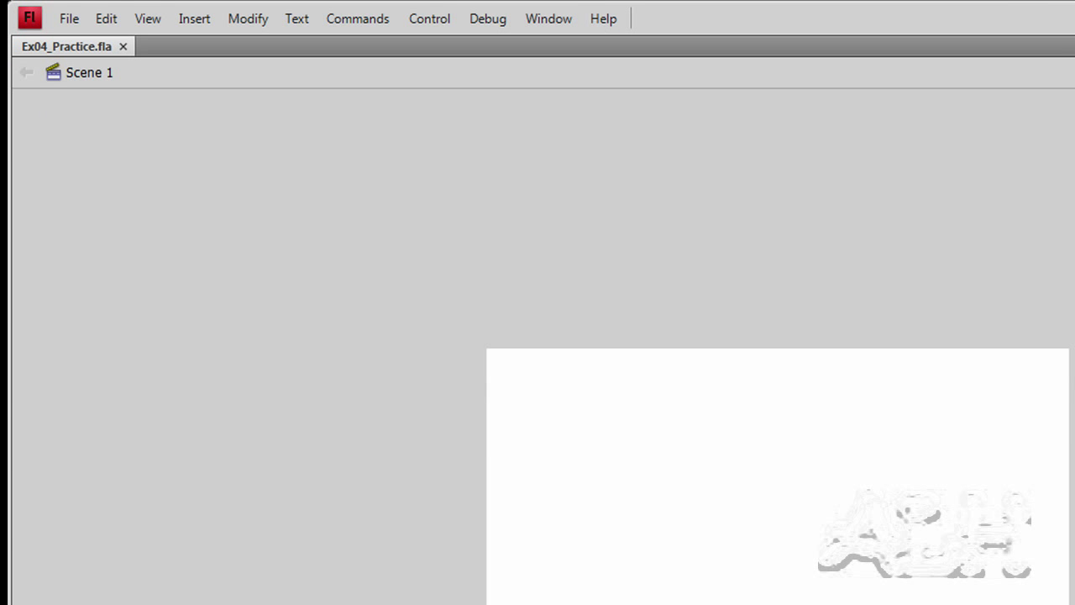
{"action": "key", "text": "ctrl+e"}
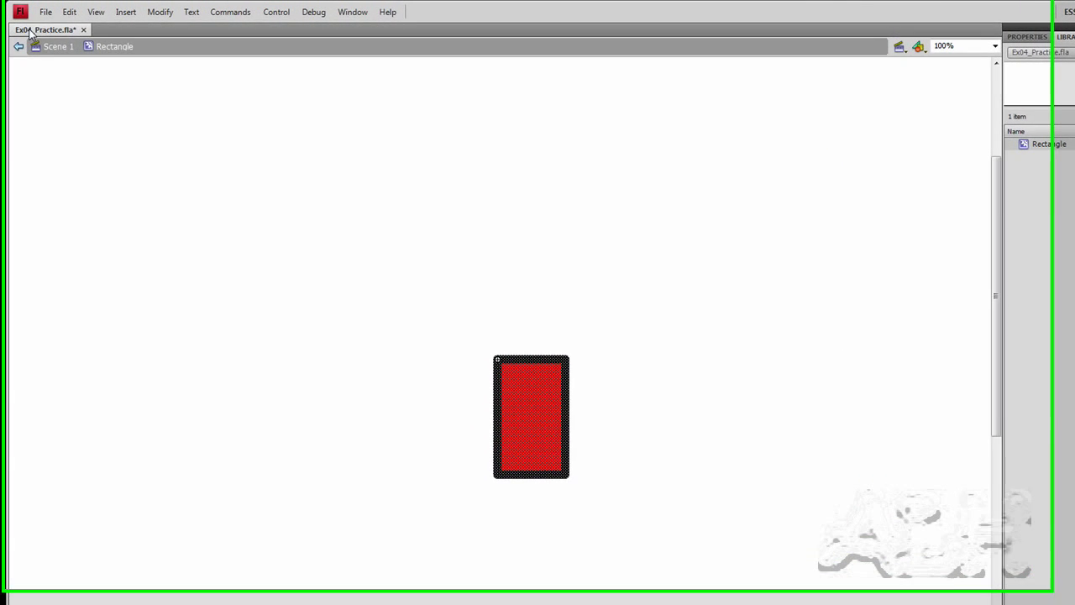
- Float Ex04_Practice.fla in its own smaller window moved up and right
{"action": "left_click_drag", "start_coordinate": [73, 26], "coordinate": [295, 190]}
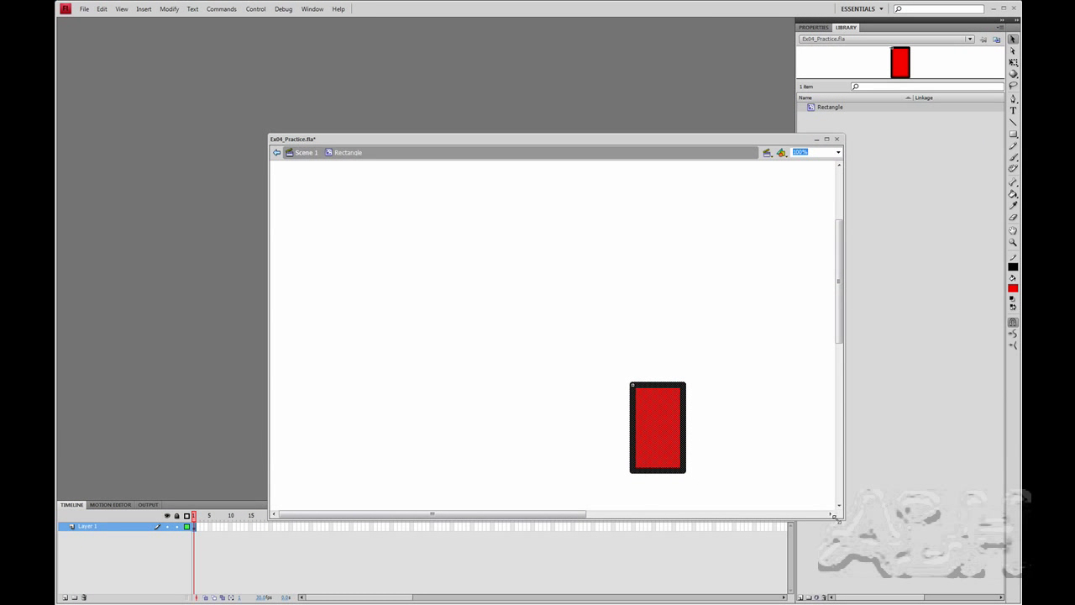
{"action": "left_click_drag", "start_coordinate": [1074, 604], "coordinate": [998, 604]}
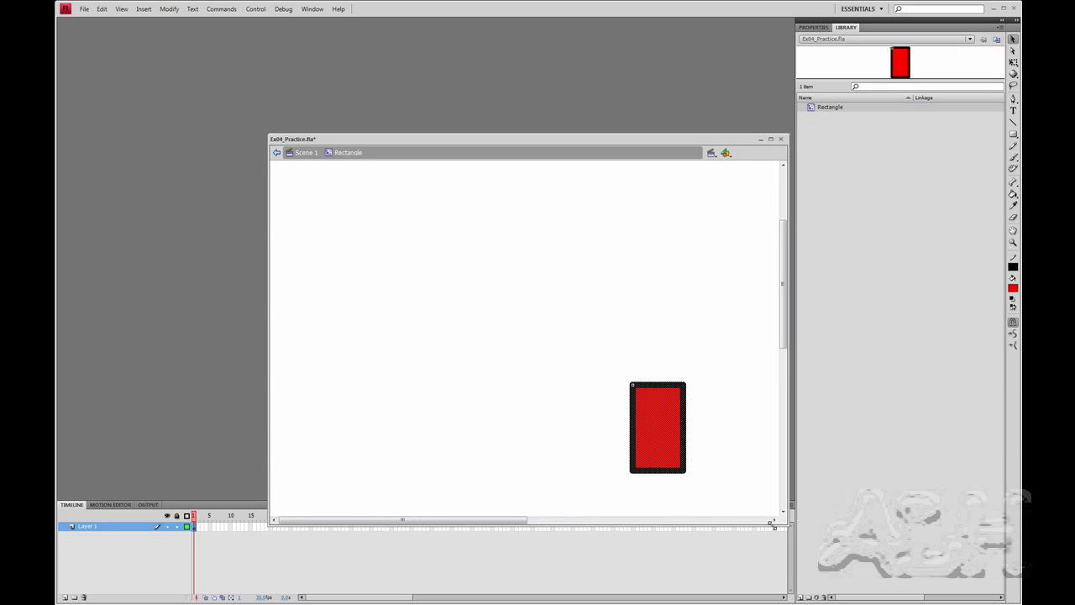
{"action": "left_click_drag", "start_coordinate": [773, 524], "coordinate": [712, 502]}
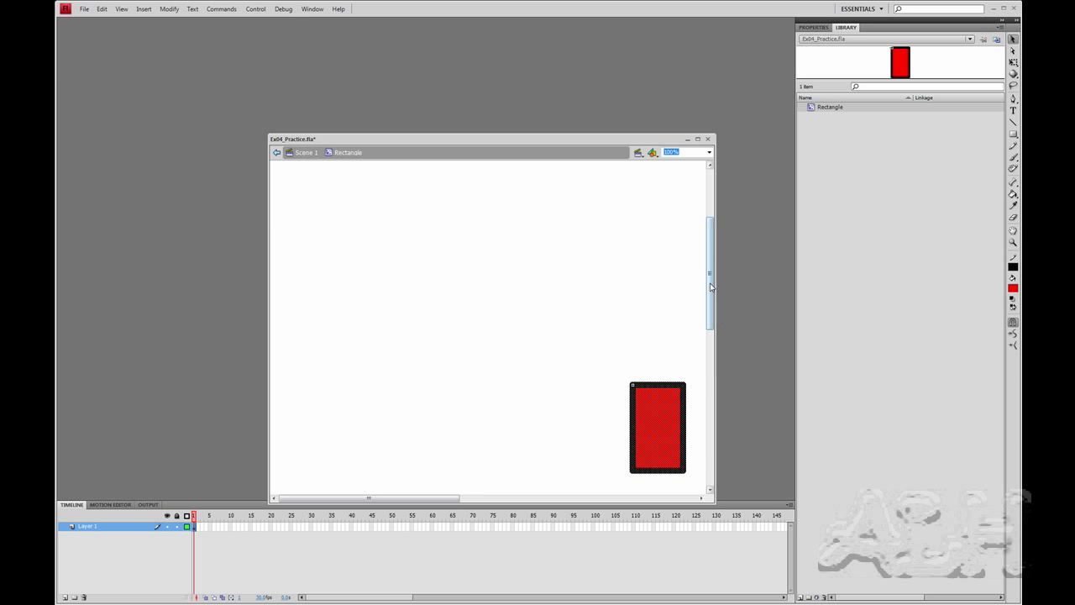
{"action": "left_click_drag", "start_coordinate": [709, 287], "coordinate": [710, 352]}
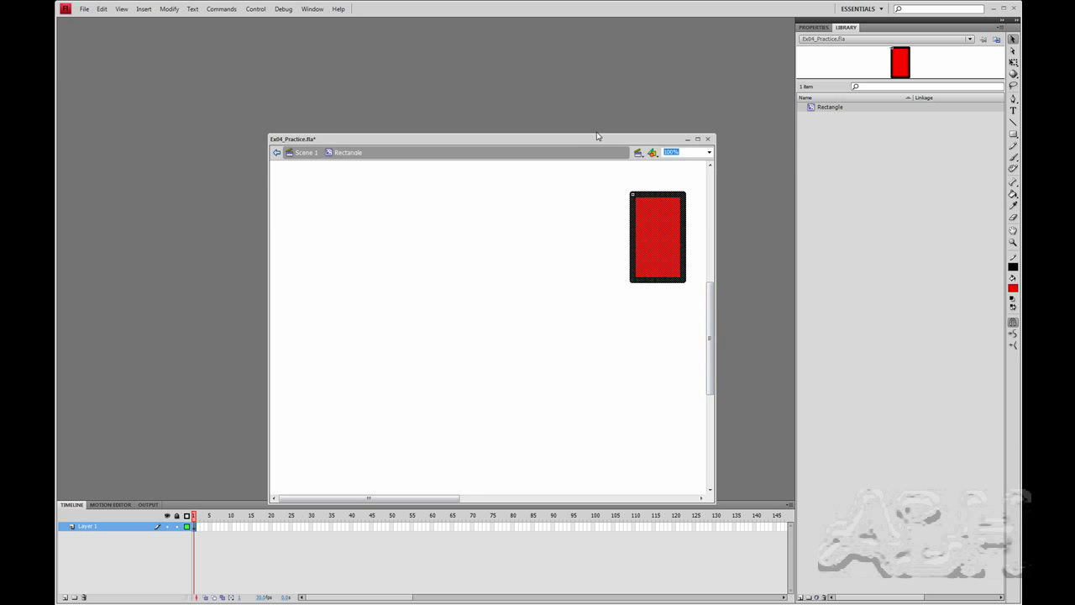
{"action": "left_click_drag", "start_coordinate": [598, 136], "coordinate": [665, 33]}
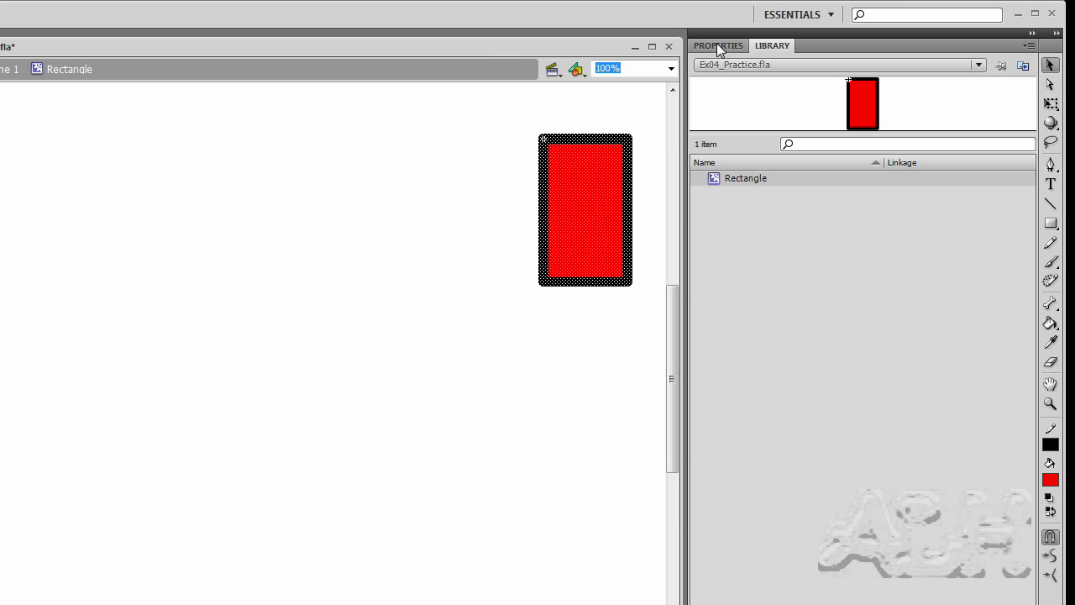
- Check the rectangle shape's properties: X 0, Y 0, 100 x 169.9 px, 12.00 black stroke
{"action": "left_click", "coordinate": [719, 46]}
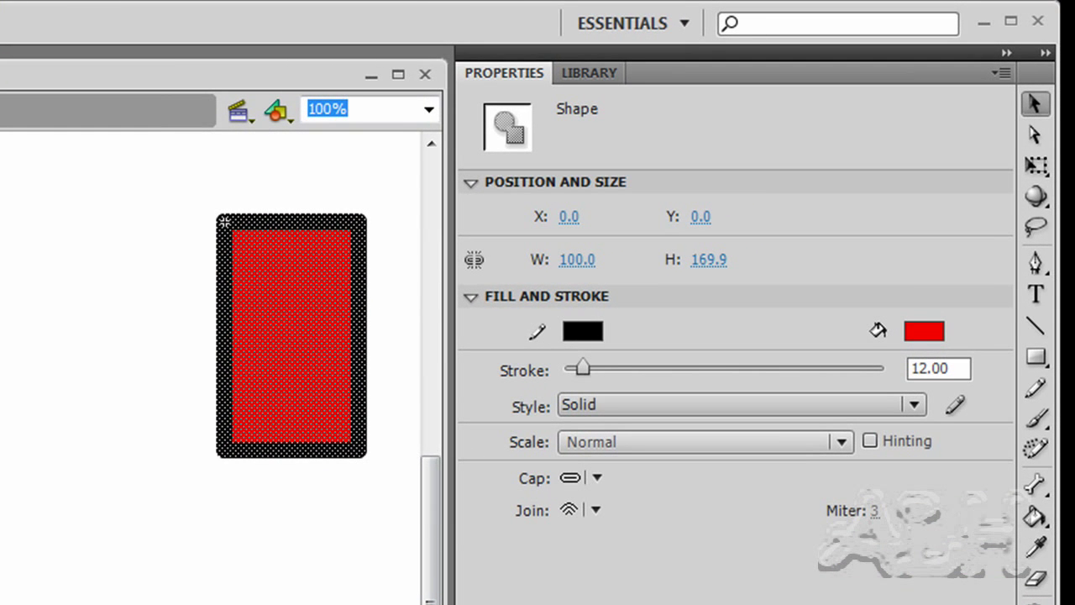
{"action": "left_click", "coordinate": [115, 260]}
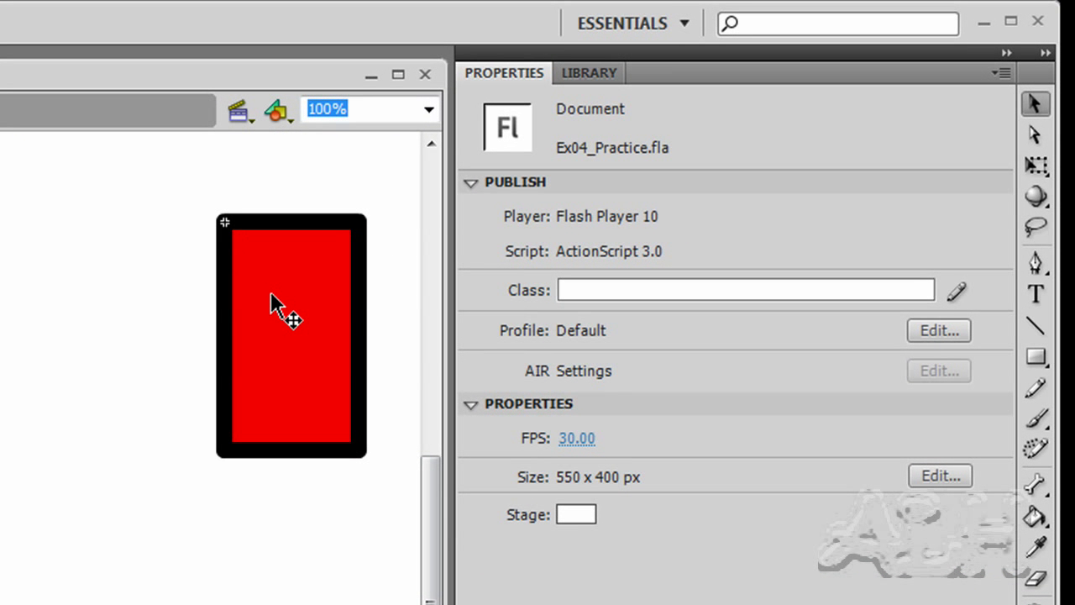
{"action": "double_click", "coordinate": [271, 298]}
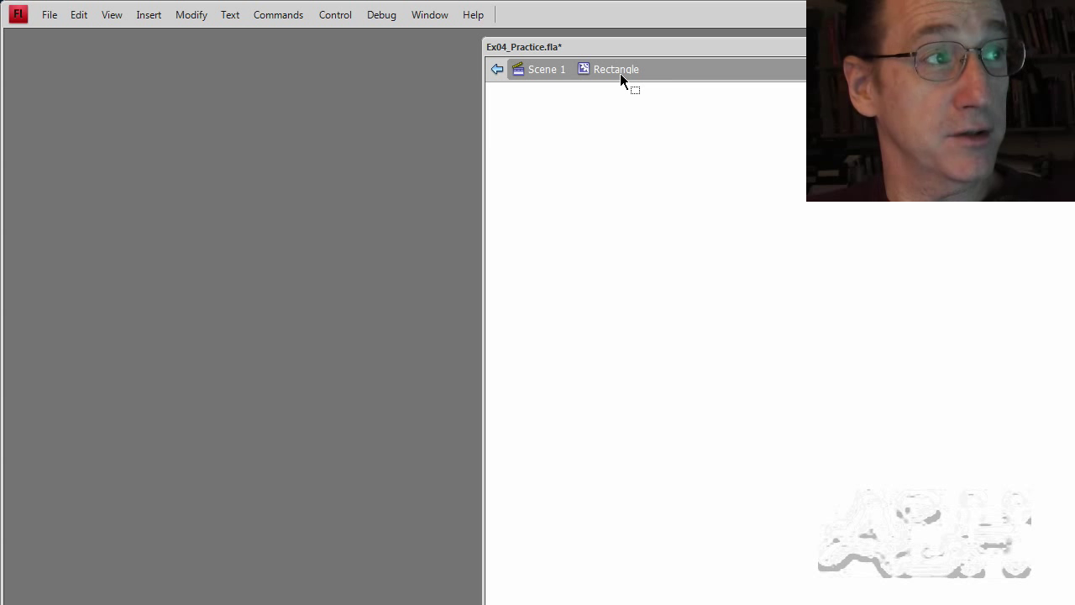
- Return to Scene 1, dock the document back as a full tab, and pan the stage
{"action": "left_click", "coordinate": [554, 74]}
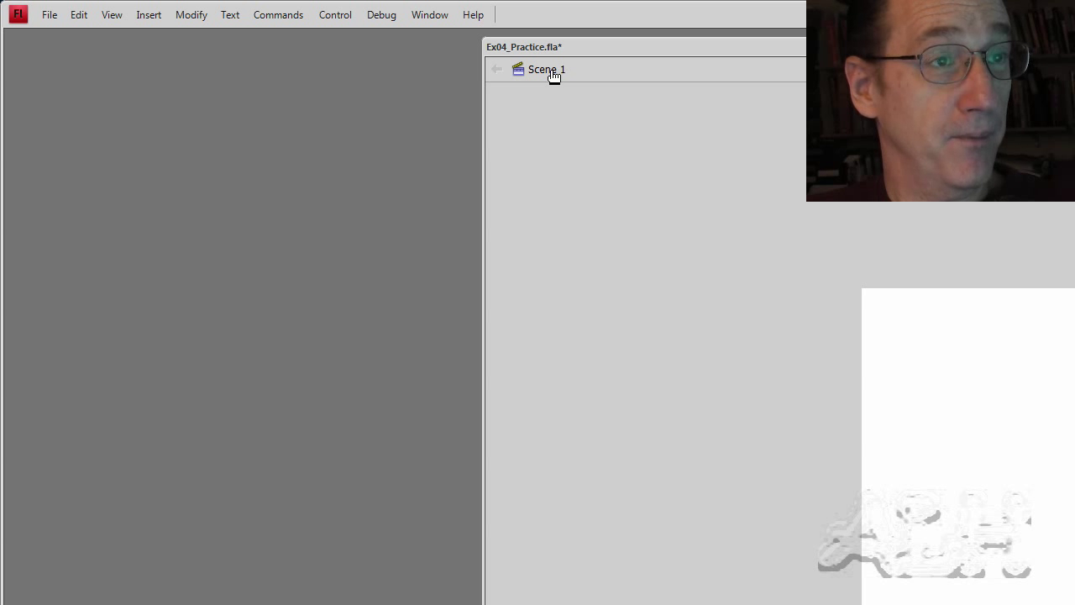
{"action": "left_click_drag", "start_coordinate": [628, 47], "coordinate": [602, 39]}
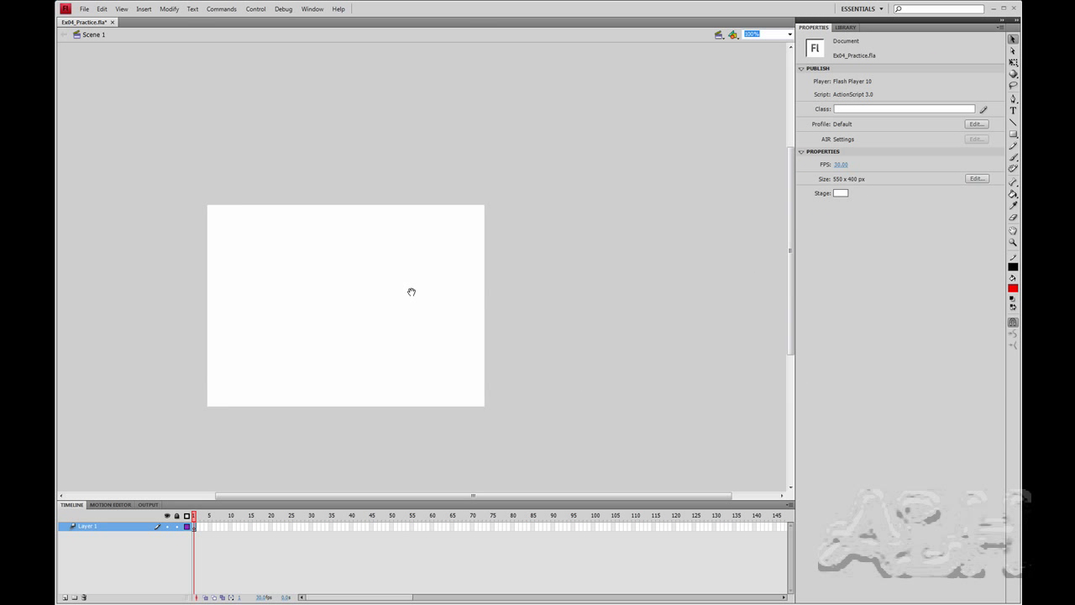
{"action": "left_click_drag", "start_coordinate": [411, 291], "coordinate": [373, 371]}
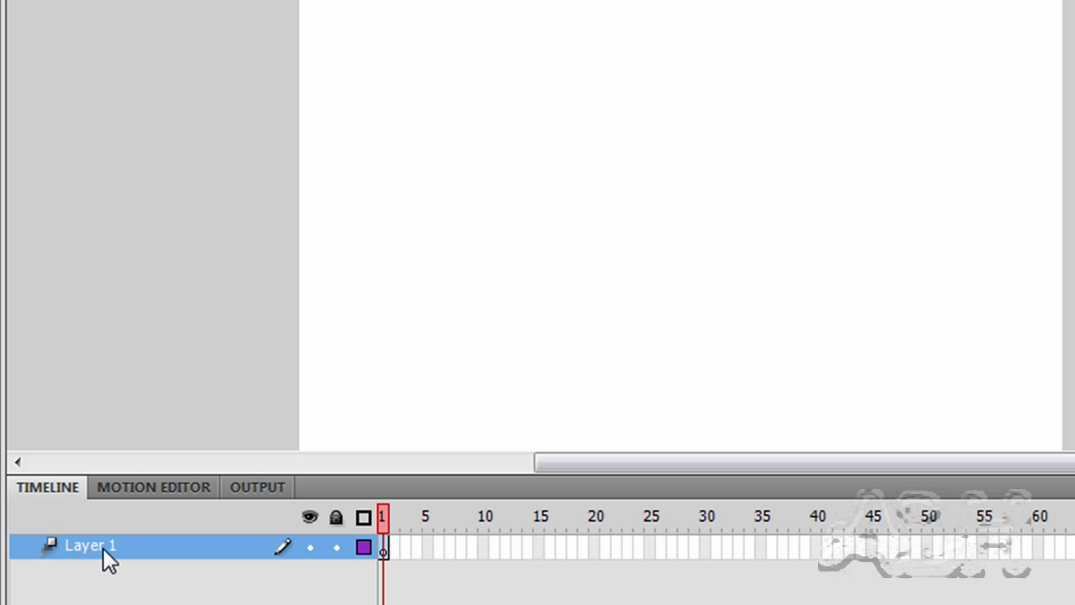
- Rename the timeline's Layer 1 to 'Rotation Clockwise'
{"action": "double_click", "coordinate": [103, 547]}
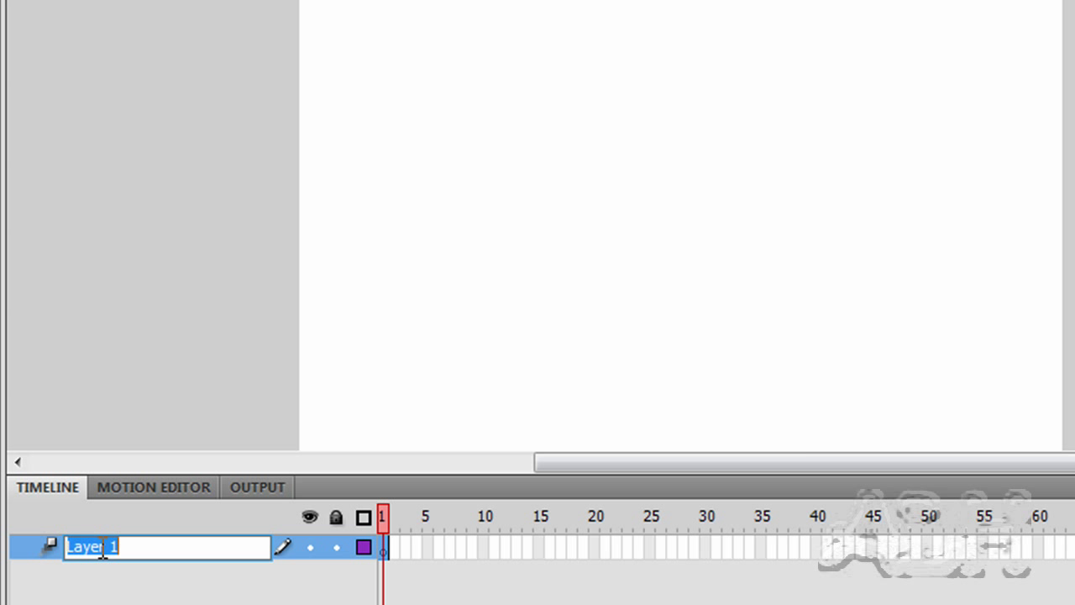
{"action": "type", "text": "Rotation Clockwise"}
{"action": "key", "text": "Return"}
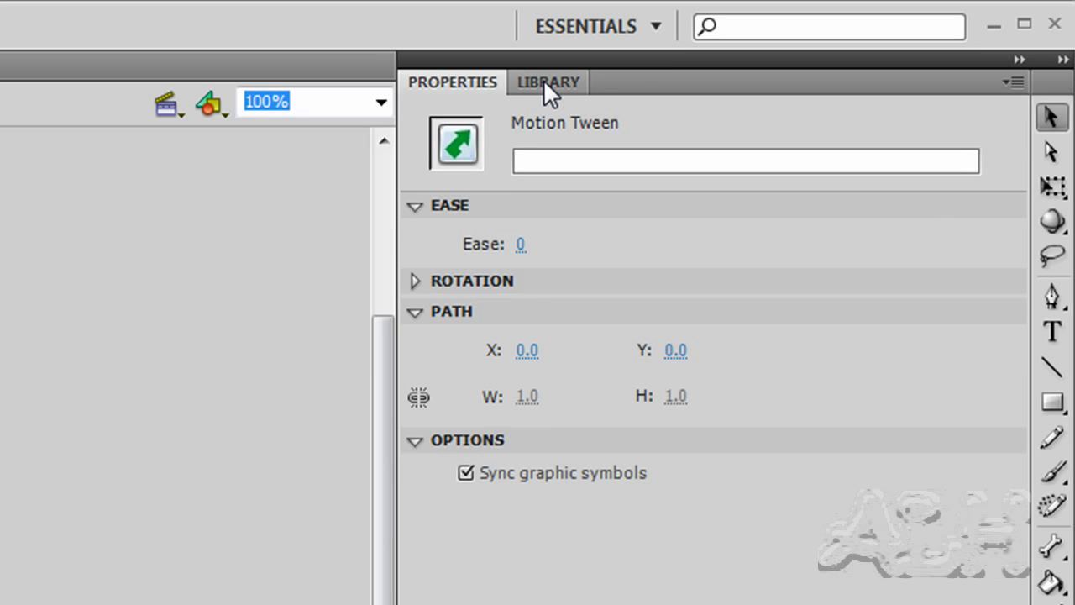
- Drag a Rectangle symbol instance from the Library onto the stage at frame 1
{"action": "left_click", "coordinate": [548, 84]}
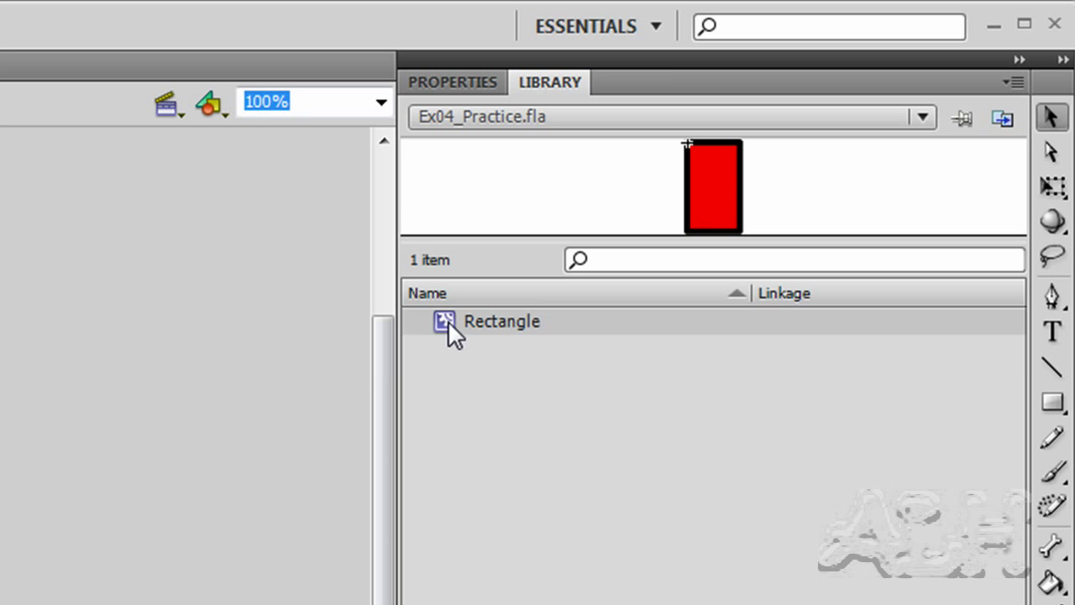
{"action": "left_click_drag", "start_coordinate": [448, 320], "coordinate": [267, 389]}
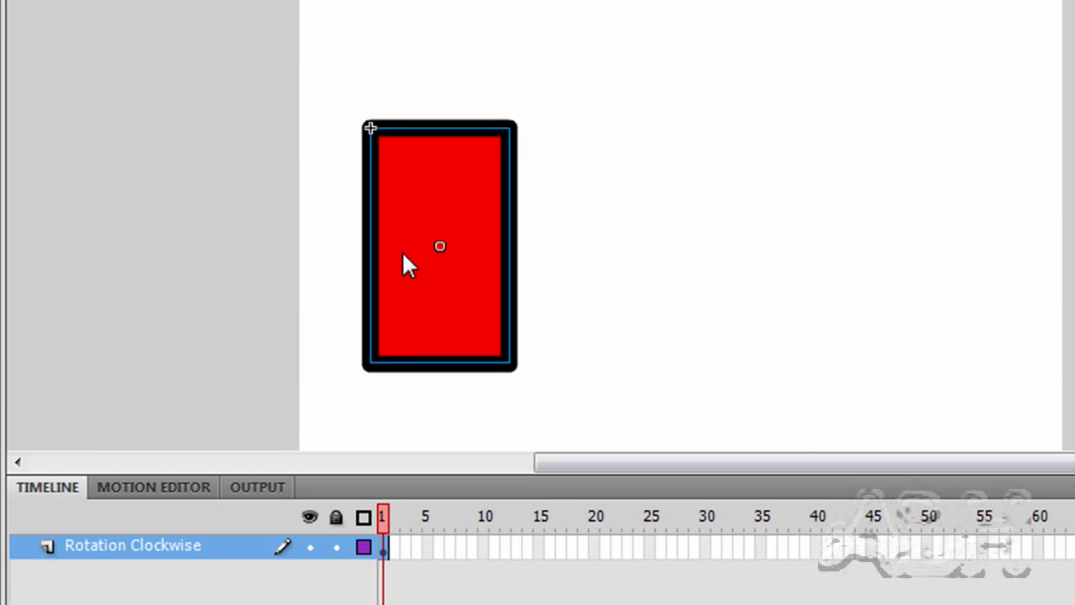
- Add a motion tween to the rectangle and extend its span to frame 60
{"action": "right_click", "coordinate": [403, 253]}
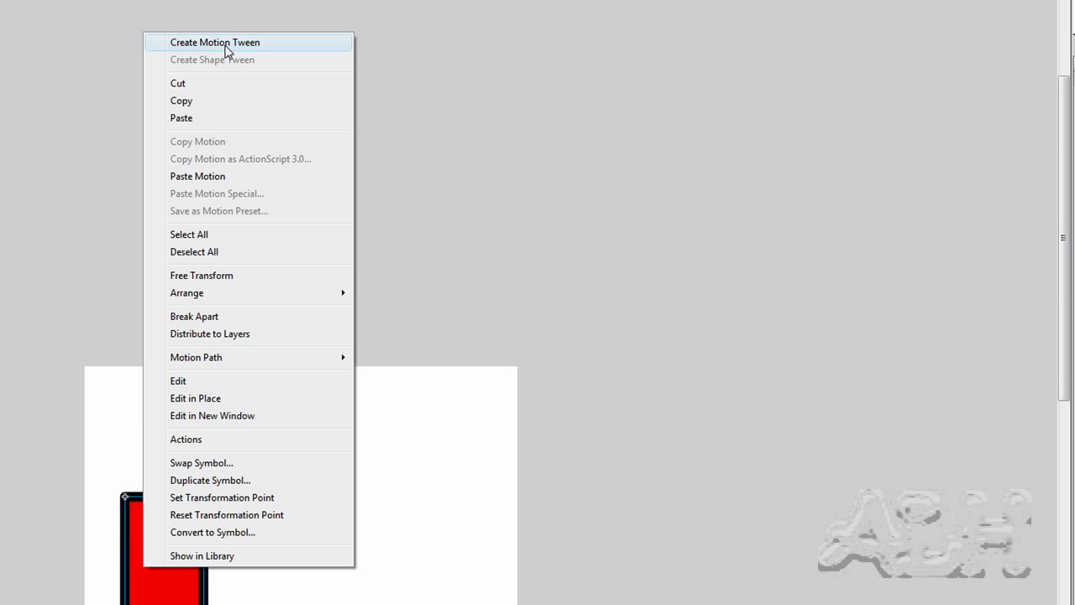
{"action": "left_click", "coordinate": [224, 44]}
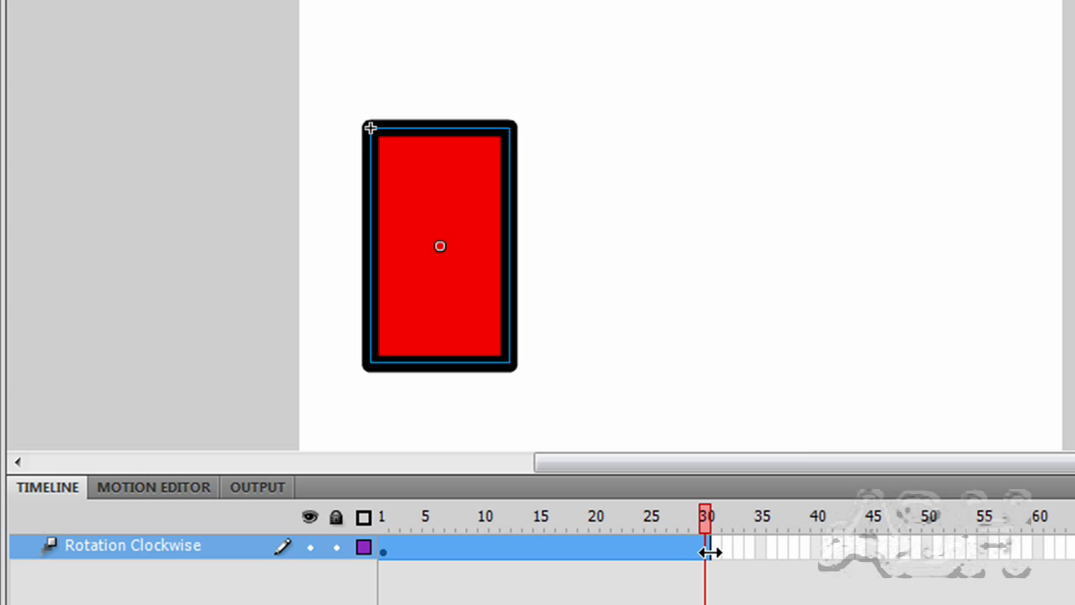
{"action": "left_click_drag", "start_coordinate": [708, 552], "coordinate": [1036, 546]}
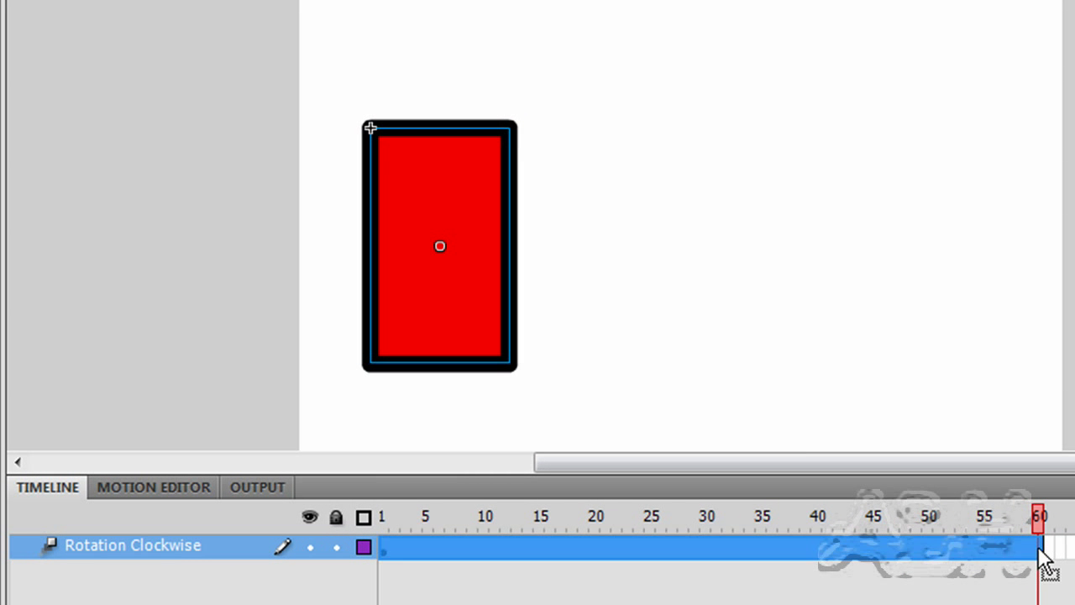
- Insert a Rotation keyframe at frame 60 of the rectangle's tween
{"action": "right_click", "coordinate": [1040, 549]}
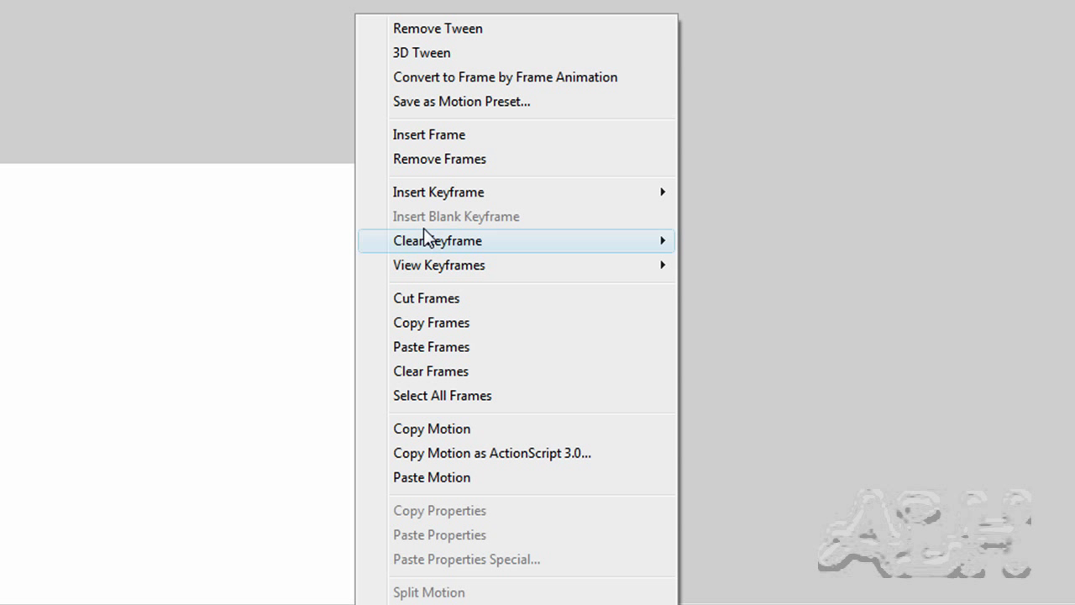
{"action": "mouse_move", "coordinate": [433, 199]}
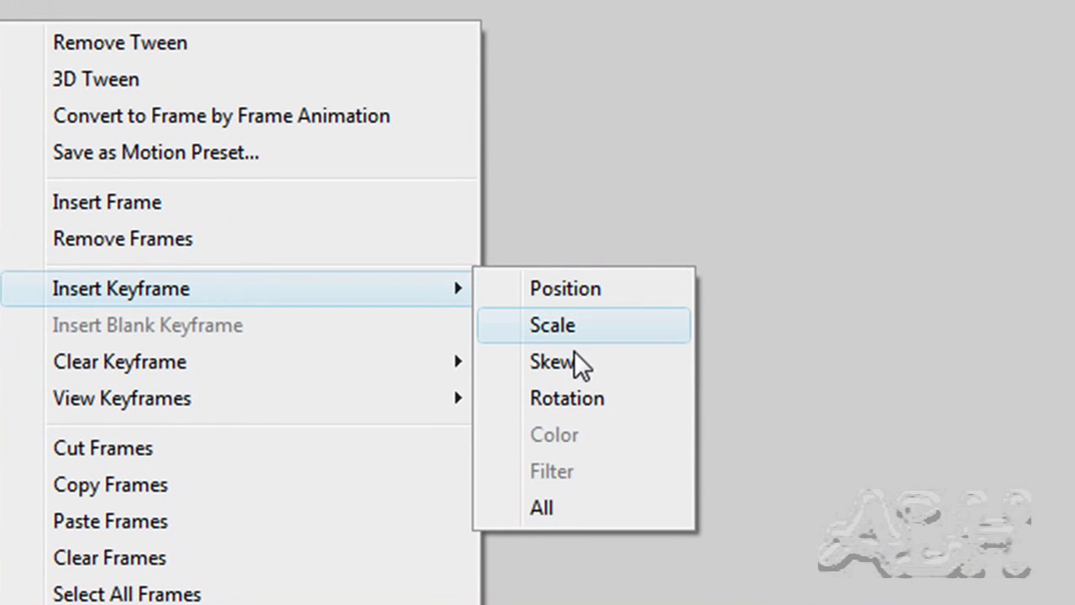
{"action": "left_click", "coordinate": [565, 399]}
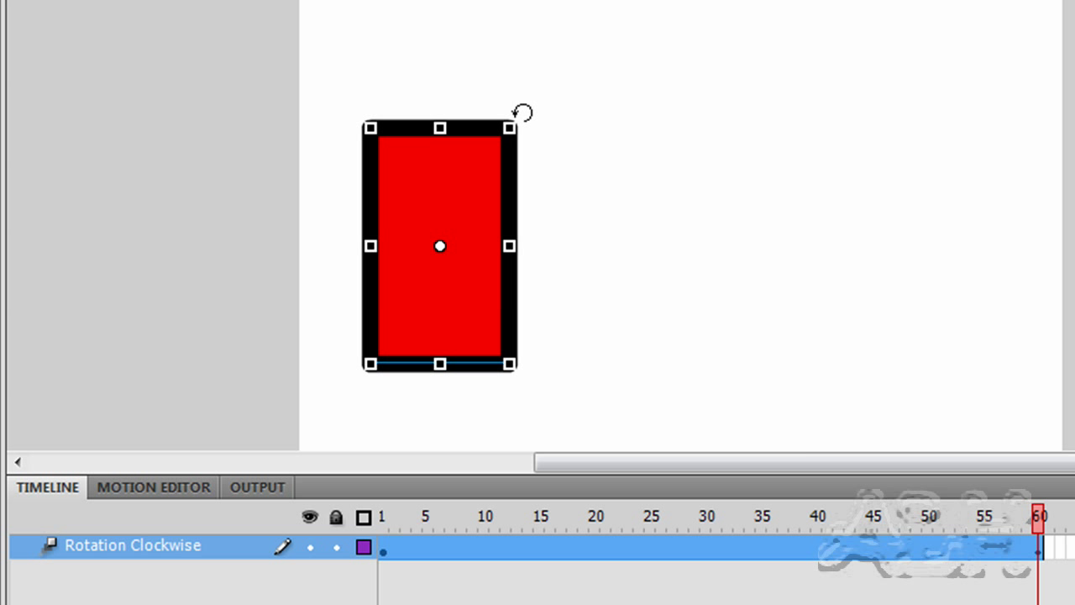
- Turn the rectangle clockwise at frame 60 and play the 60-frame animation
{"action": "left_click_drag", "start_coordinate": [528, 125], "coordinate": [375, 365]}
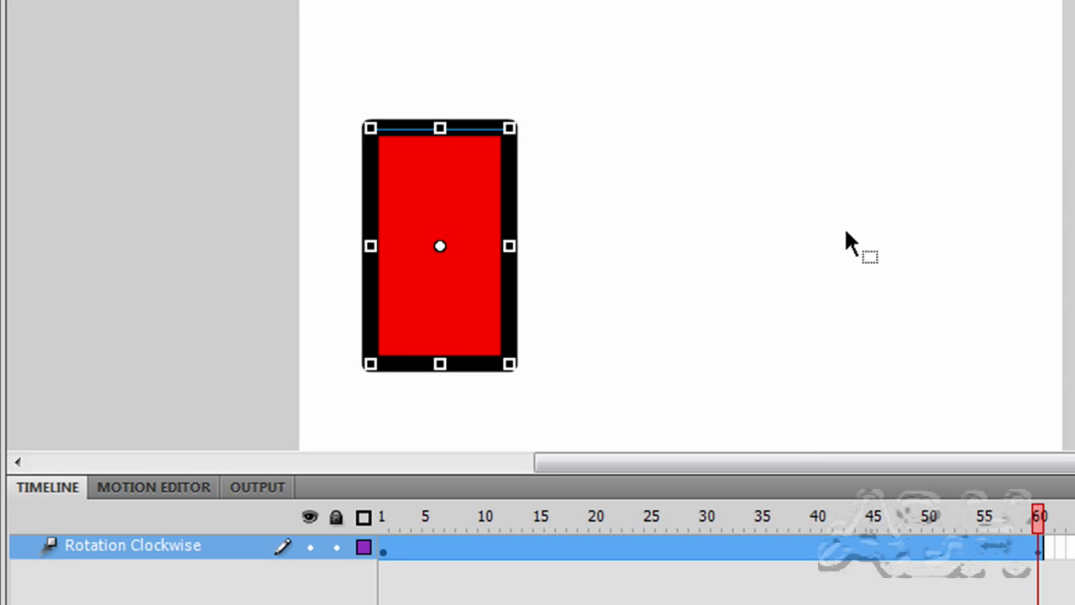
{"action": "key", "text": "Return"}
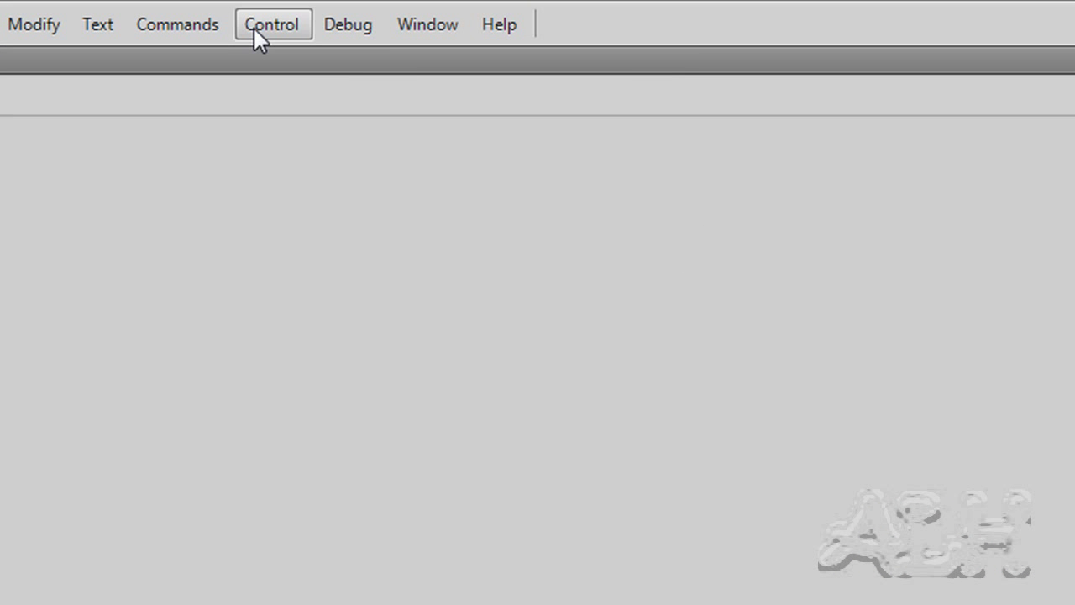
{"action": "left_click", "coordinate": [255, 25]}
{"action": "left_click", "coordinate": [342, 235]}
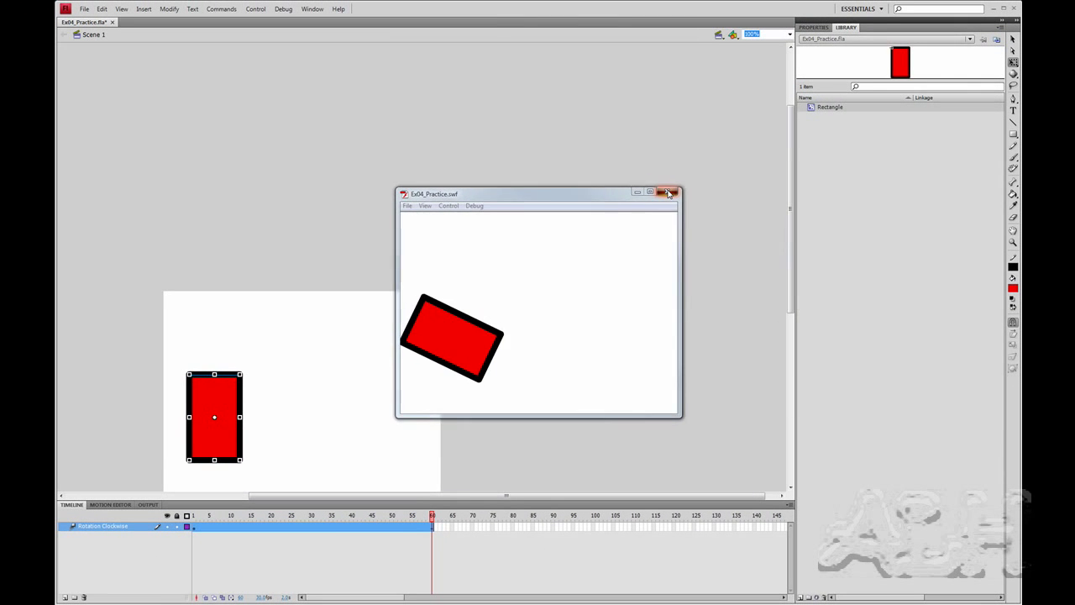
{"action": "left_click", "coordinate": [490, 175]}
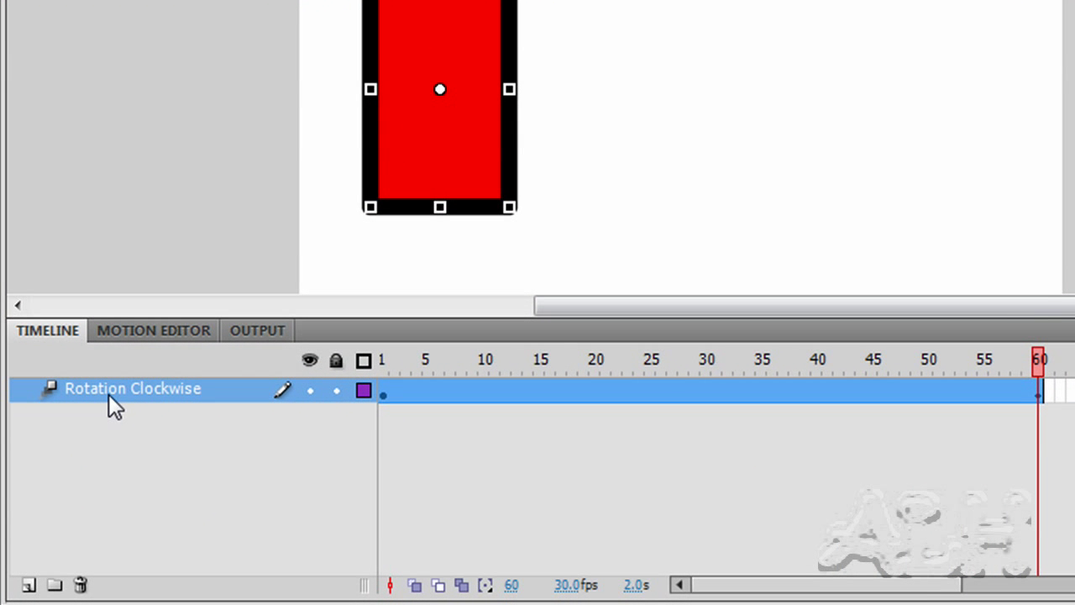
- Add a new layer above Rotation Clockwise and name it 'Rotation Counter Clockwise'
{"action": "left_click", "coordinate": [28, 586]}
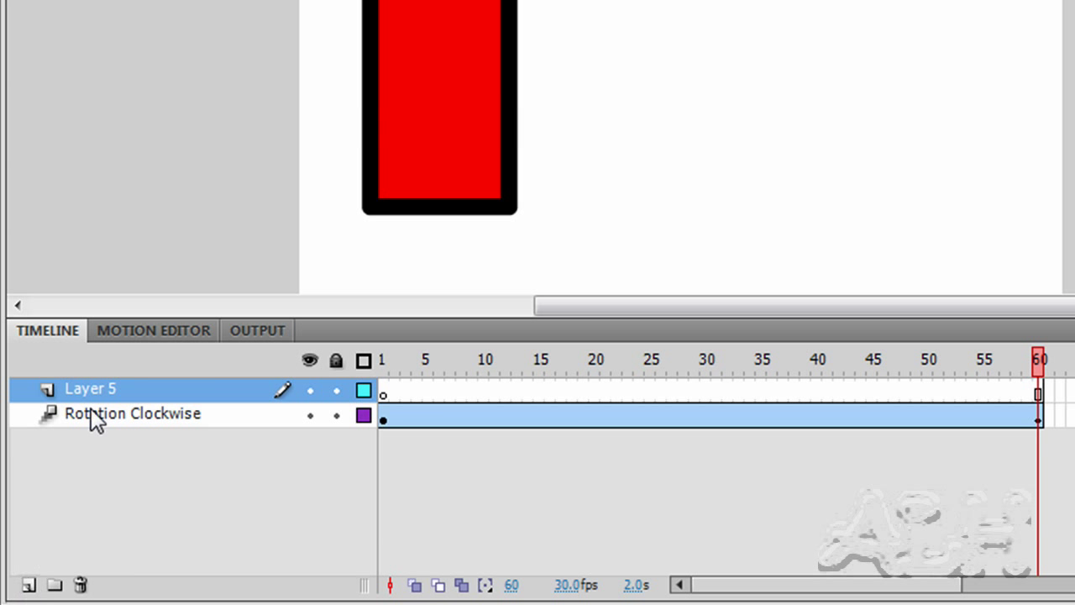
{"action": "double_click", "coordinate": [111, 391]}
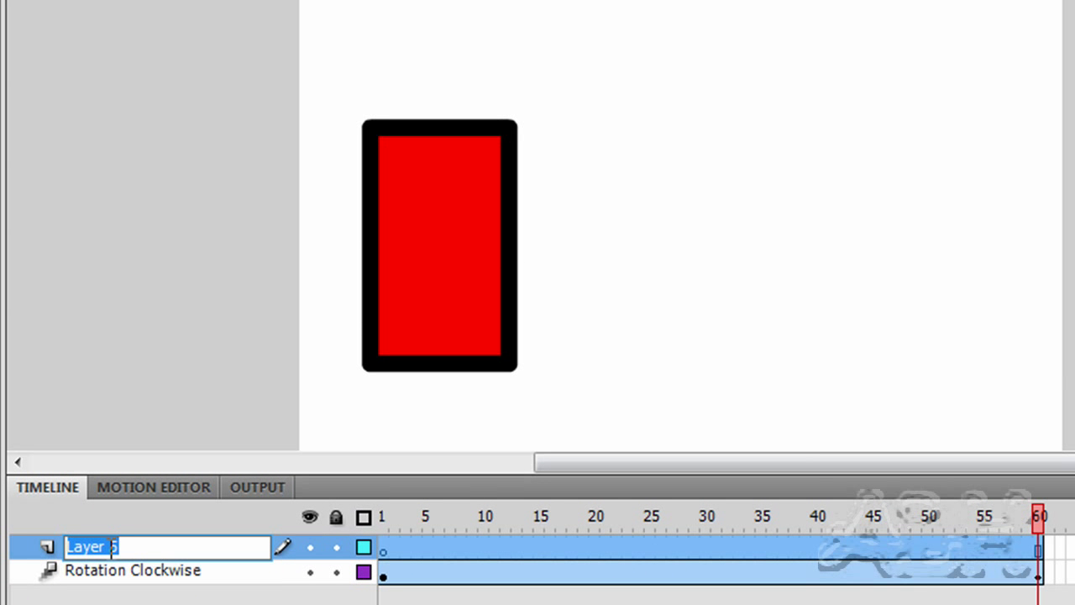
{"action": "type", "text": "Ro"}
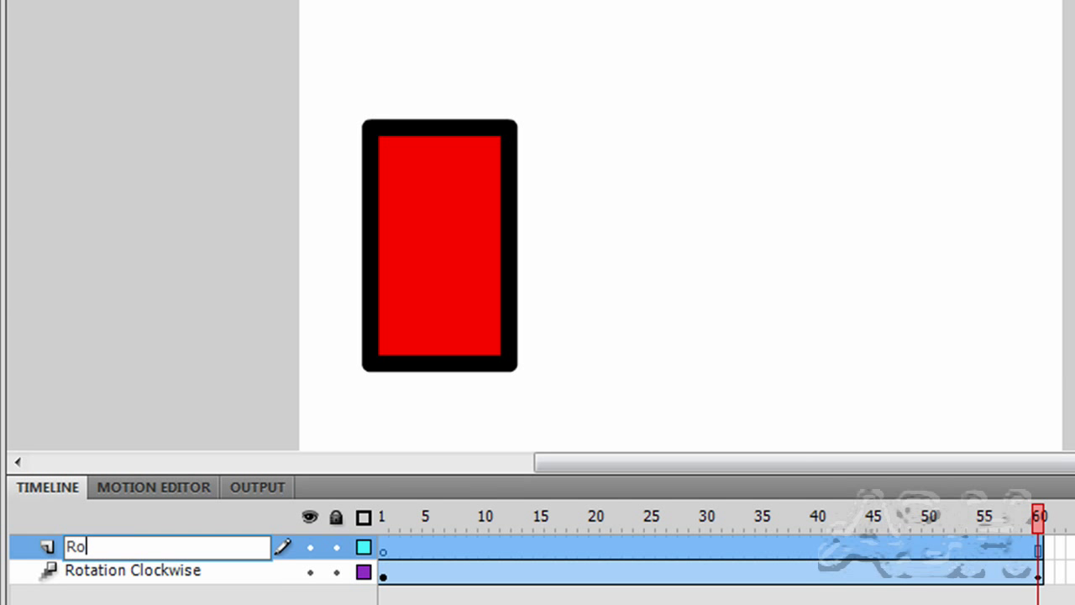
{"action": "type", "text": "tation Co"}
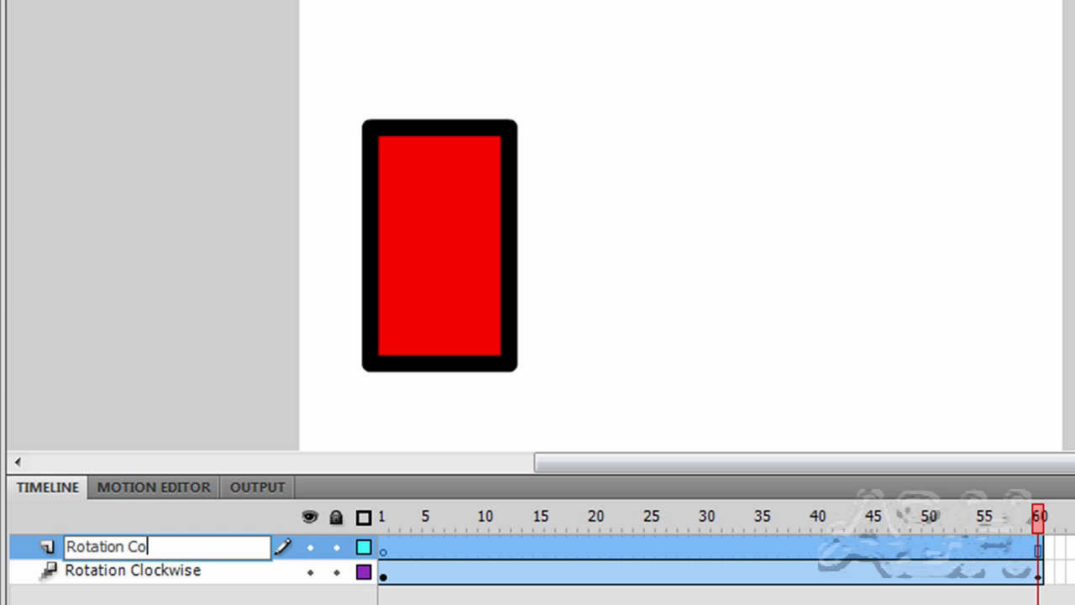
{"action": "type", "text": "unter Clock"}
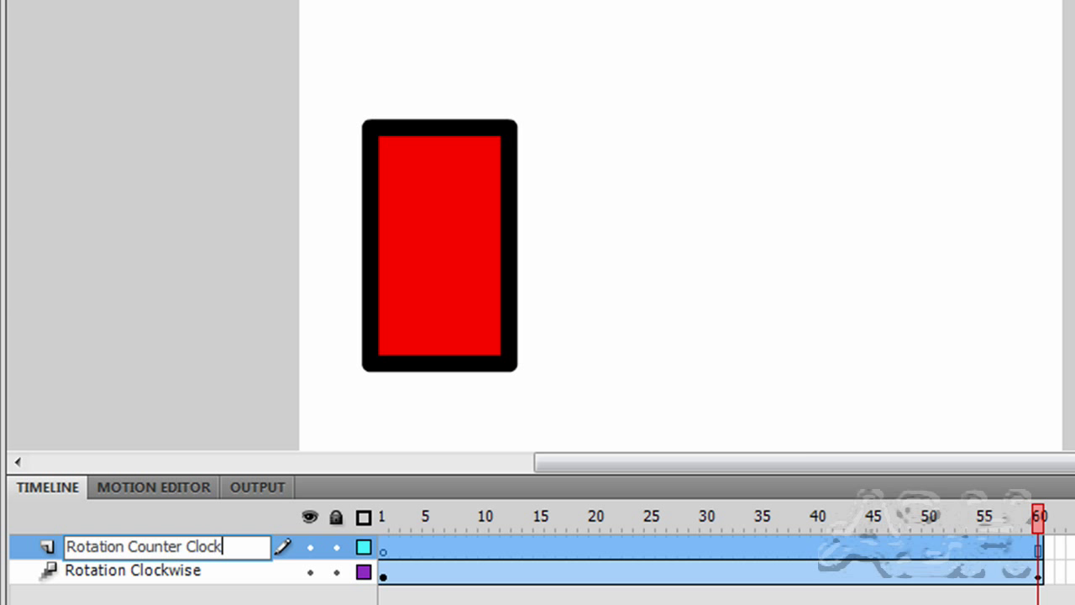
{"action": "type", "text": "wise"}
{"action": "key", "text": "Return"}
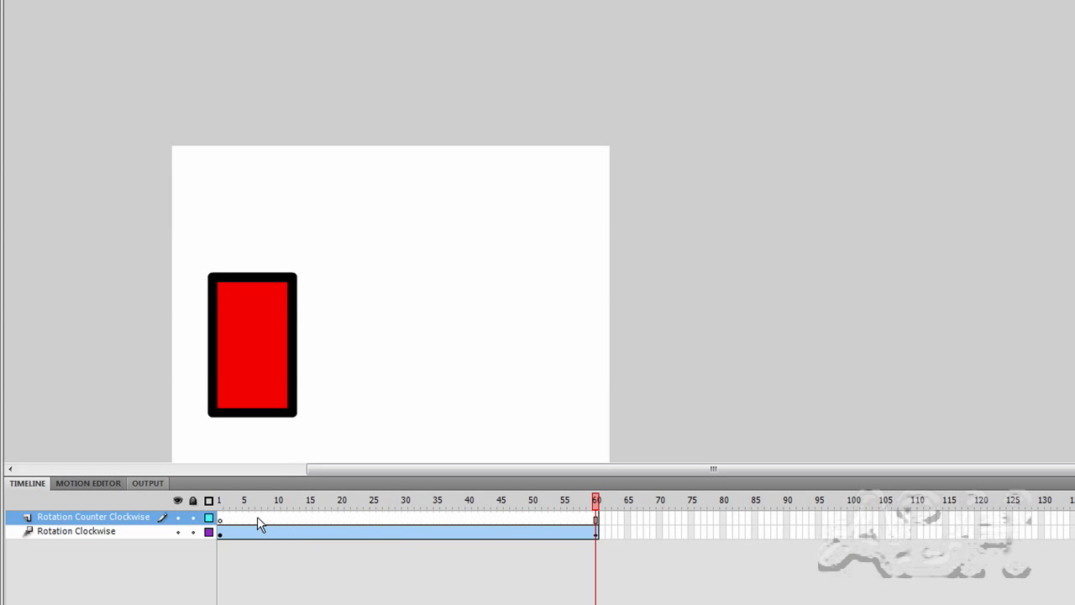
- Remove the extra frames from the Rotation Counter Clockwise layer, leaving only its frame 1 keyframe
{"action": "left_click", "coordinate": [594, 521]}
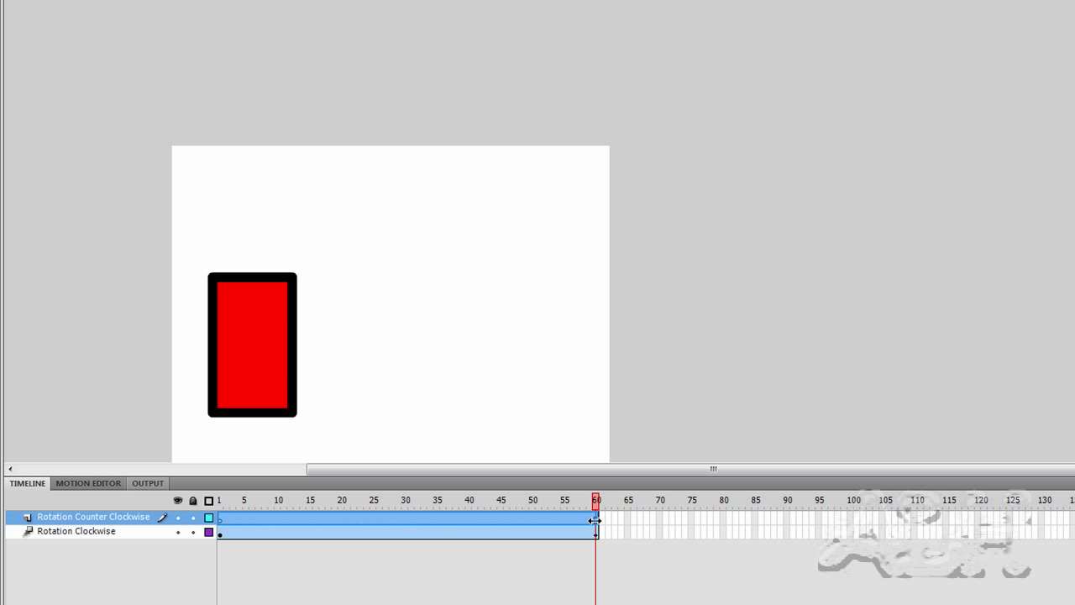
{"action": "left_click", "coordinate": [538, 519]}
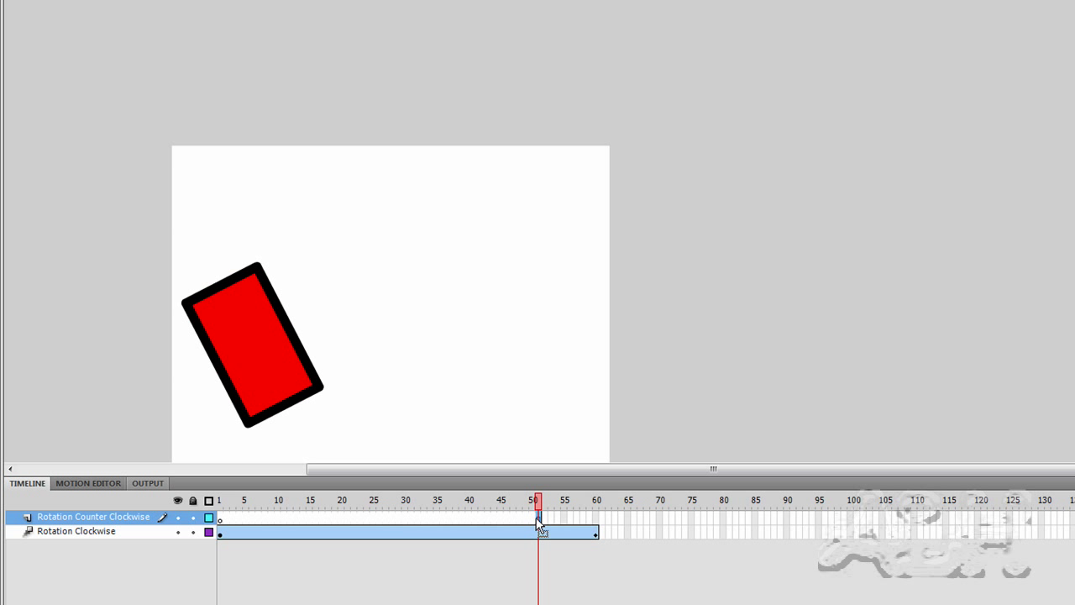
{"action": "left_click", "coordinate": [226, 519]}
{"action": "right_click", "coordinate": [277, 517]}
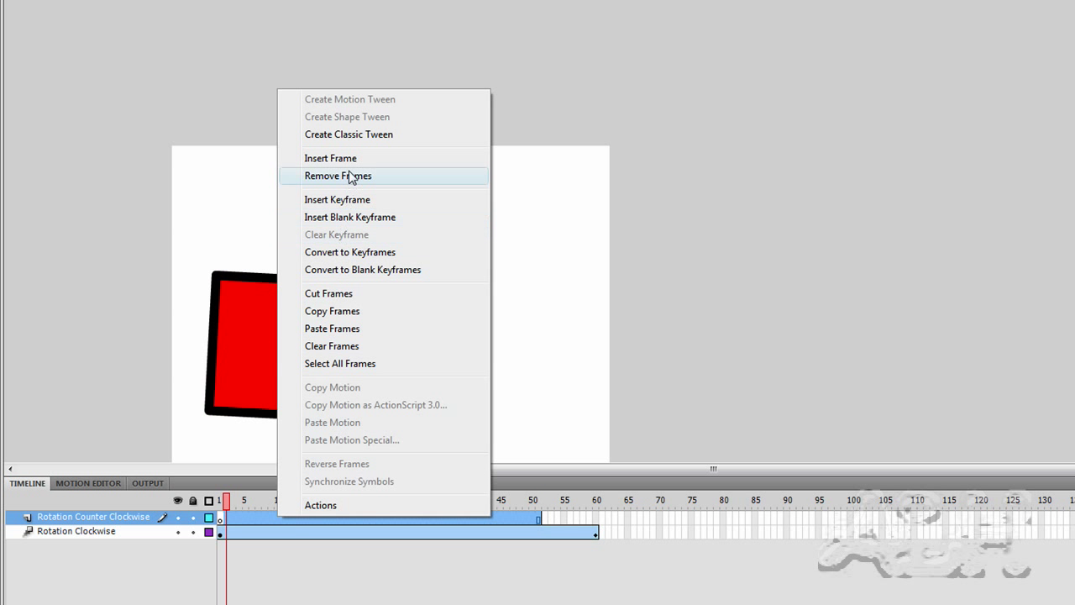
{"action": "left_click", "coordinate": [347, 176]}
{"action": "left_click", "coordinate": [233, 517]}
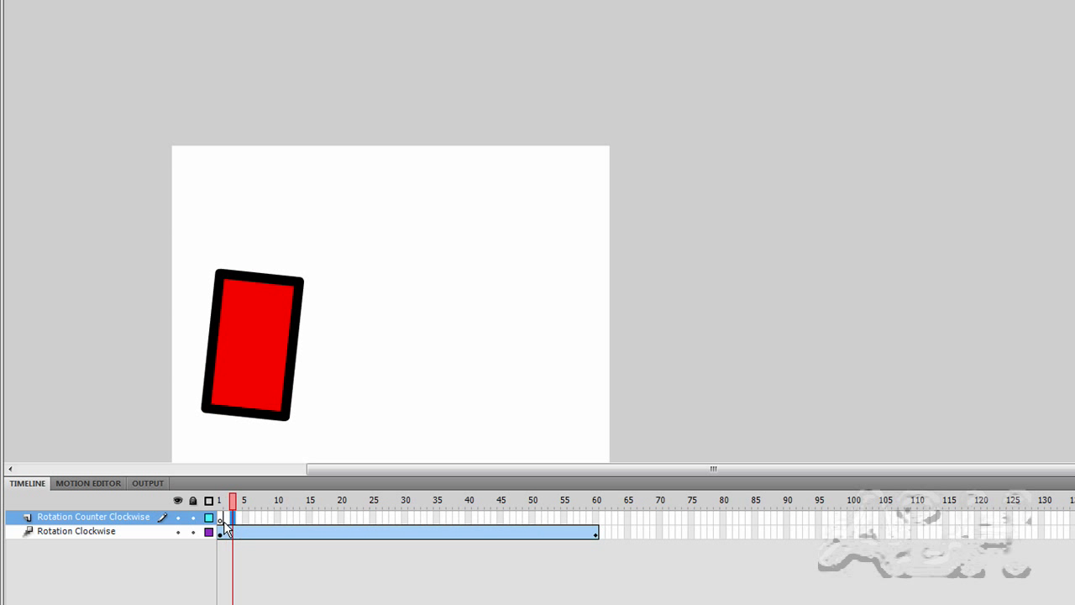
{"action": "left_click", "coordinate": [220, 518]}
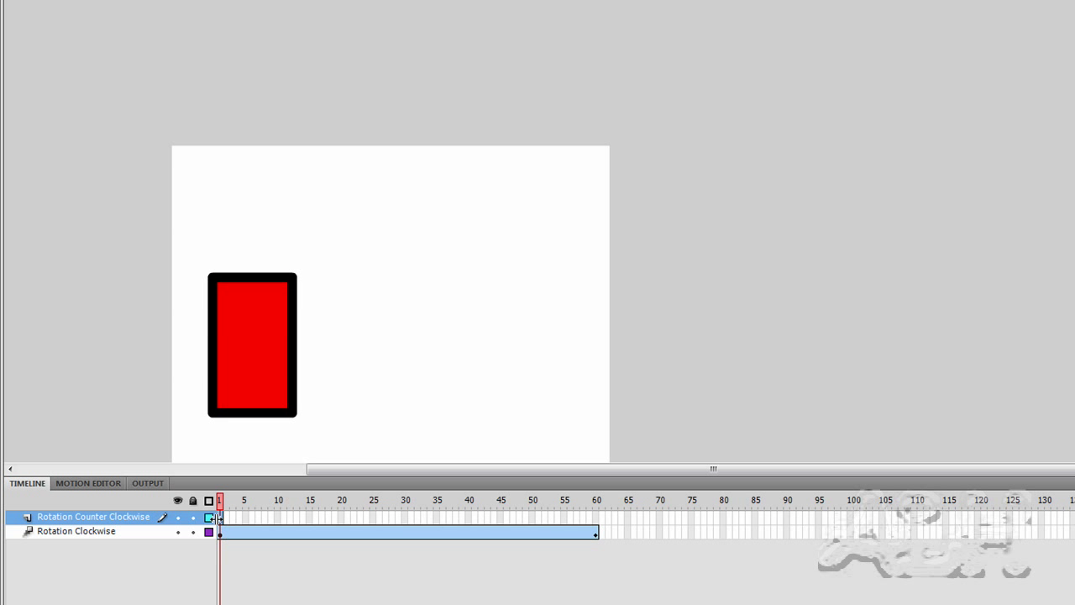
- Copy the 60-frame Rotation Clockwise tween and paste it into frame 1 of Rotation Counter Clockwise
{"action": "left_click", "coordinate": [416, 536]}
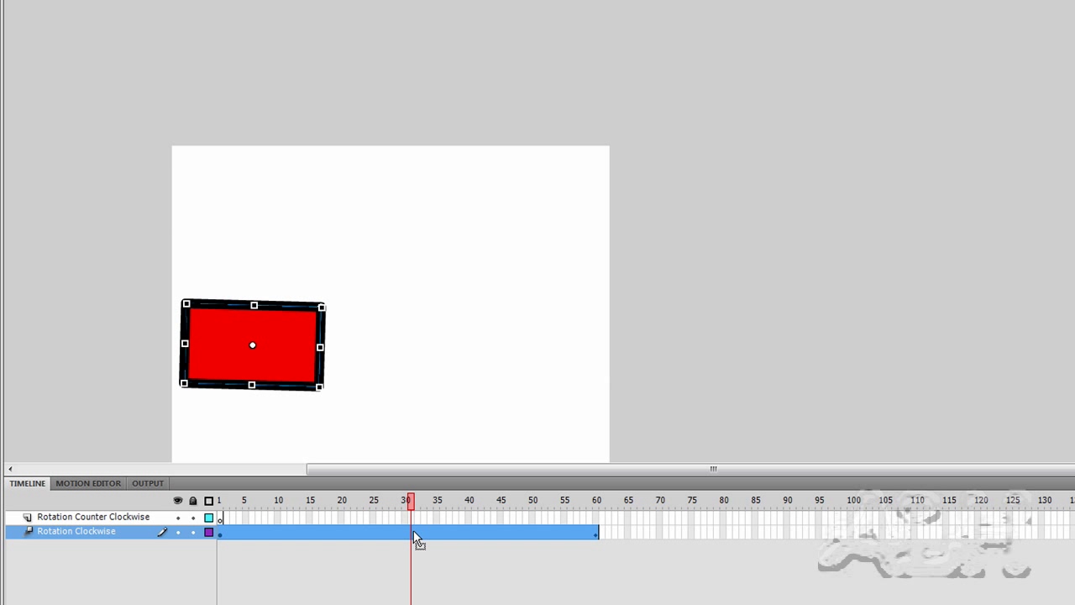
{"action": "right_click", "coordinate": [413, 531]}
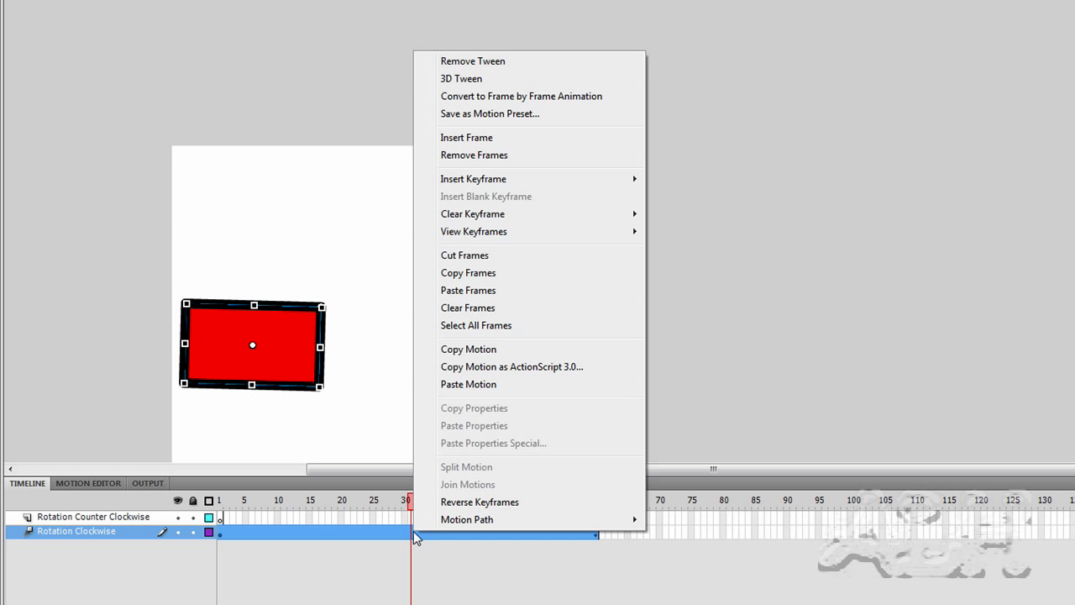
{"action": "left_click", "coordinate": [462, 278]}
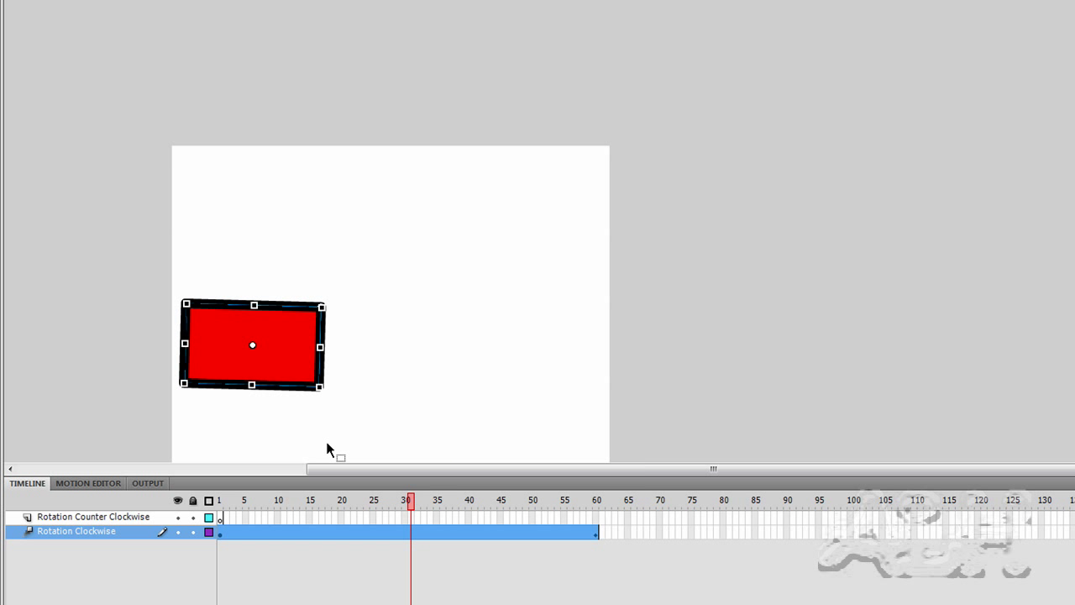
{"action": "left_click", "coordinate": [221, 520]}
{"action": "right_click", "coordinate": [223, 528]}
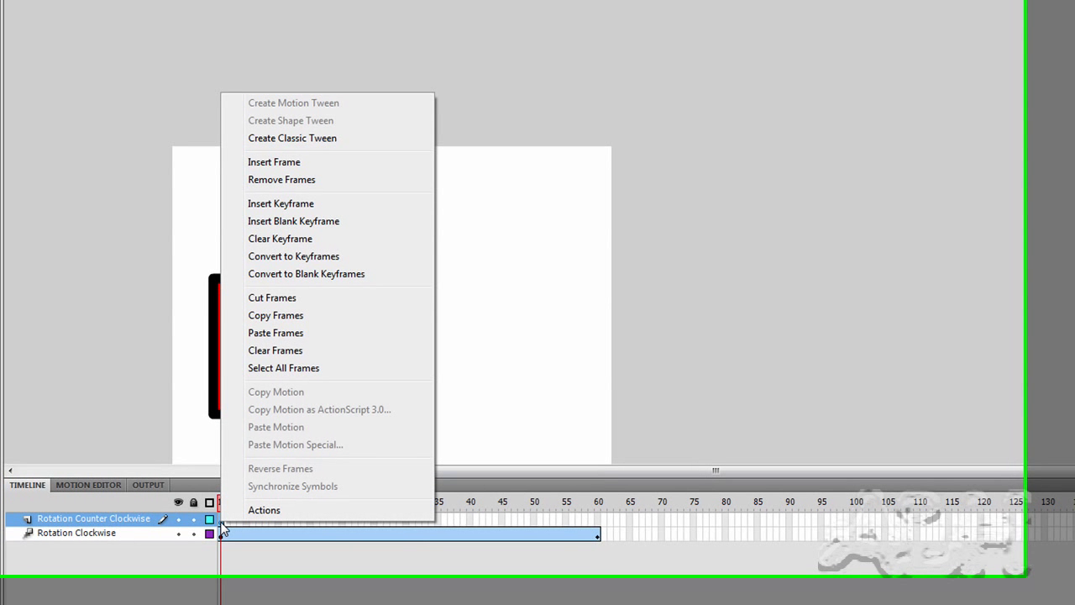
{"action": "left_click", "coordinate": [282, 354]}
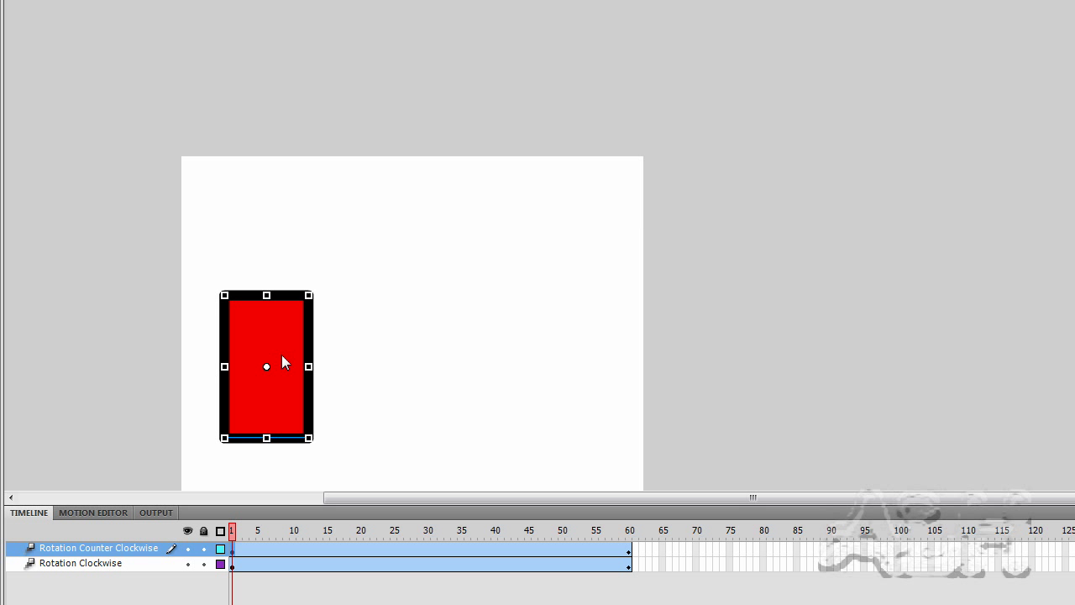
- Drag the pasted rectangle to the right side of the stage and preview the animation
{"action": "key", "text": "v"}
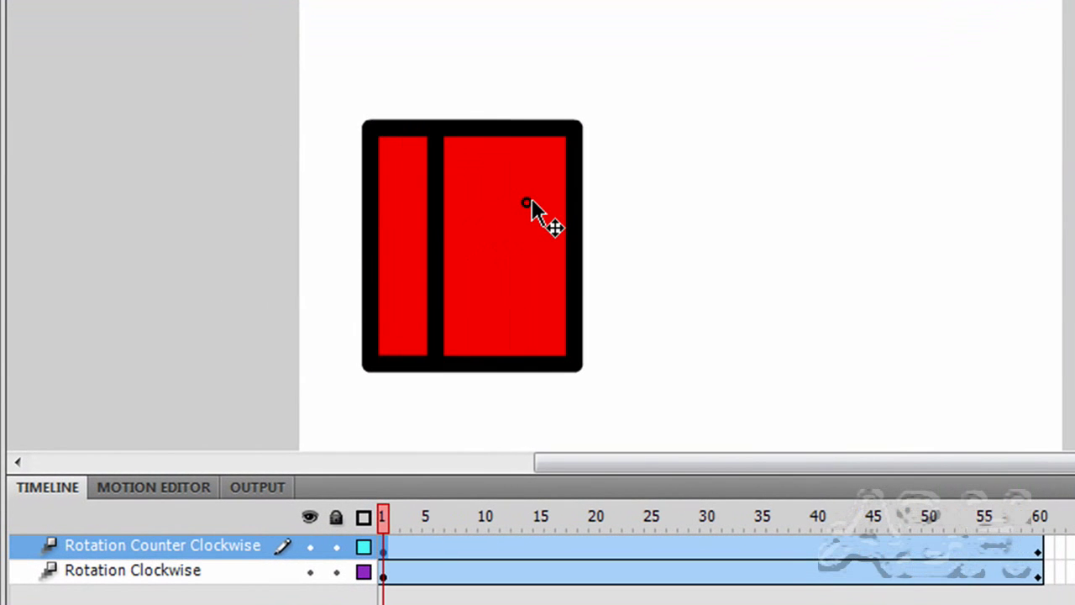
{"action": "left_click_drag", "start_coordinate": [531, 203], "coordinate": [926, 203]}
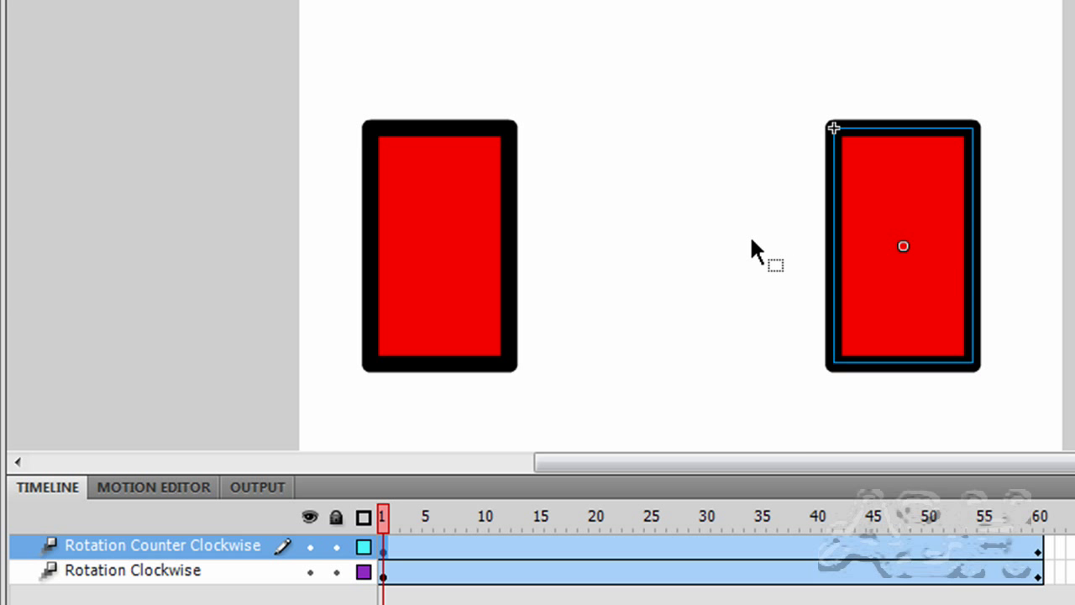
{"action": "key", "text": "Return"}
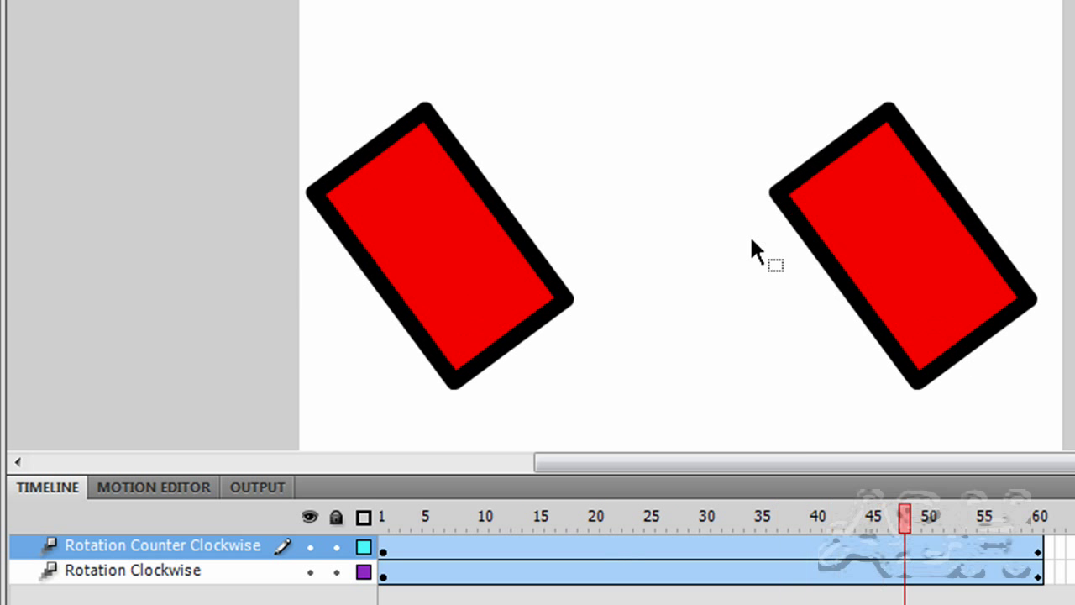
{"action": "key", "text": "Return"}
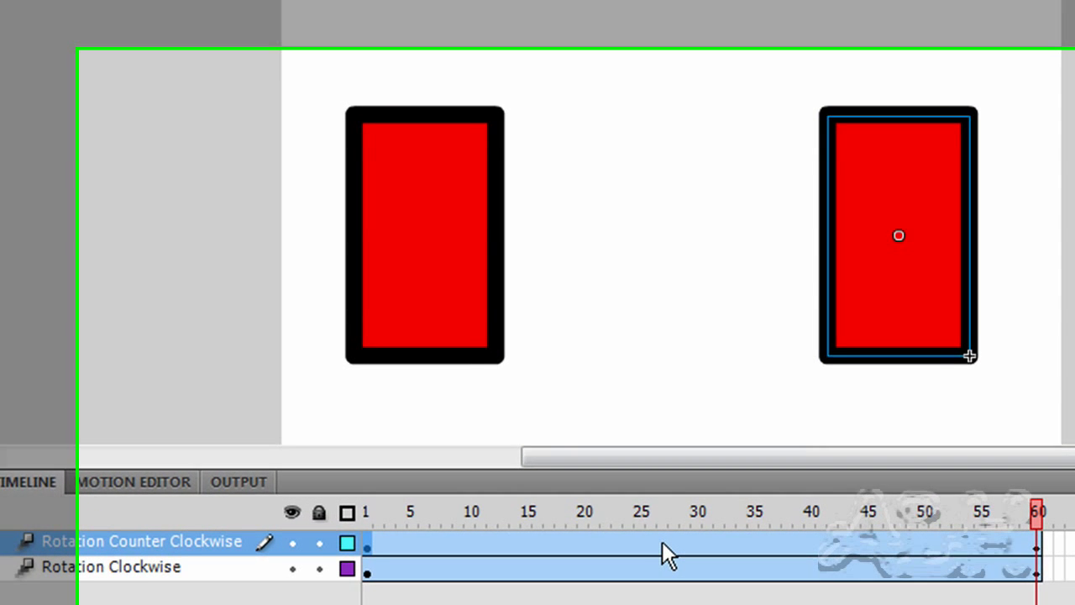
- Reverse the top layer's tween keyframes so the right rectangle spins counterclockwise, then preview and test
{"action": "left_click", "coordinate": [672, 546]}
{"action": "right_click", "coordinate": [625, 526]}
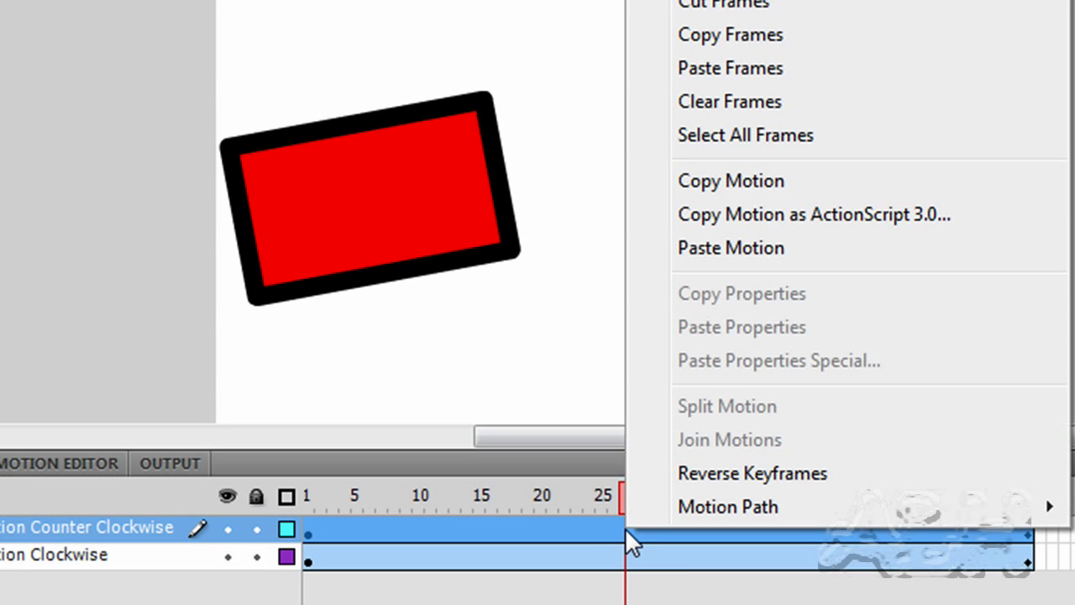
{"action": "left_click", "coordinate": [741, 476]}
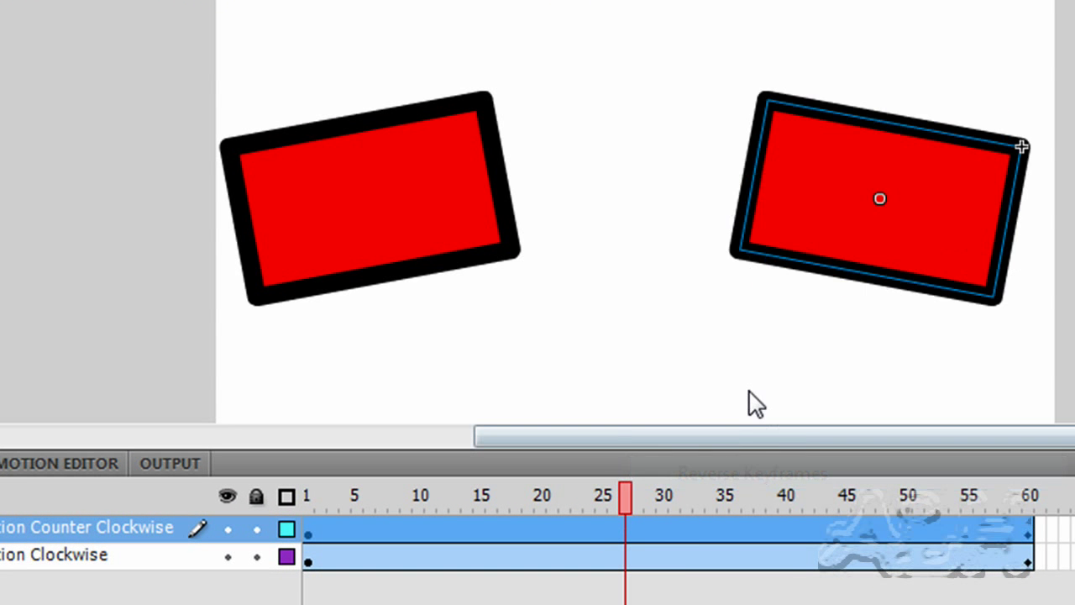
{"action": "key", "text": "Return"}
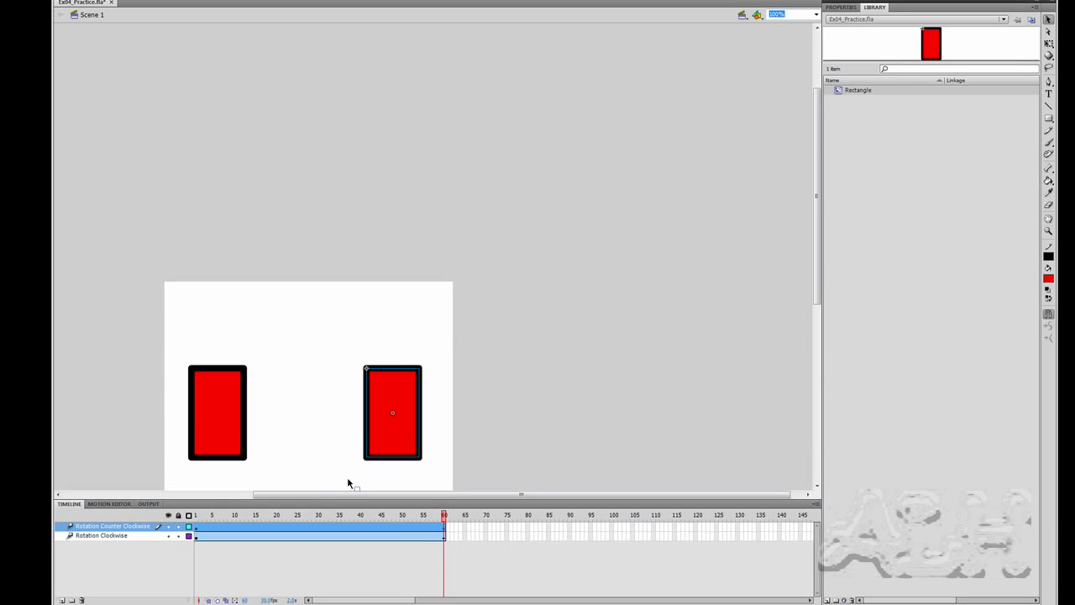
{"action": "key", "text": "ctrl+Return"}
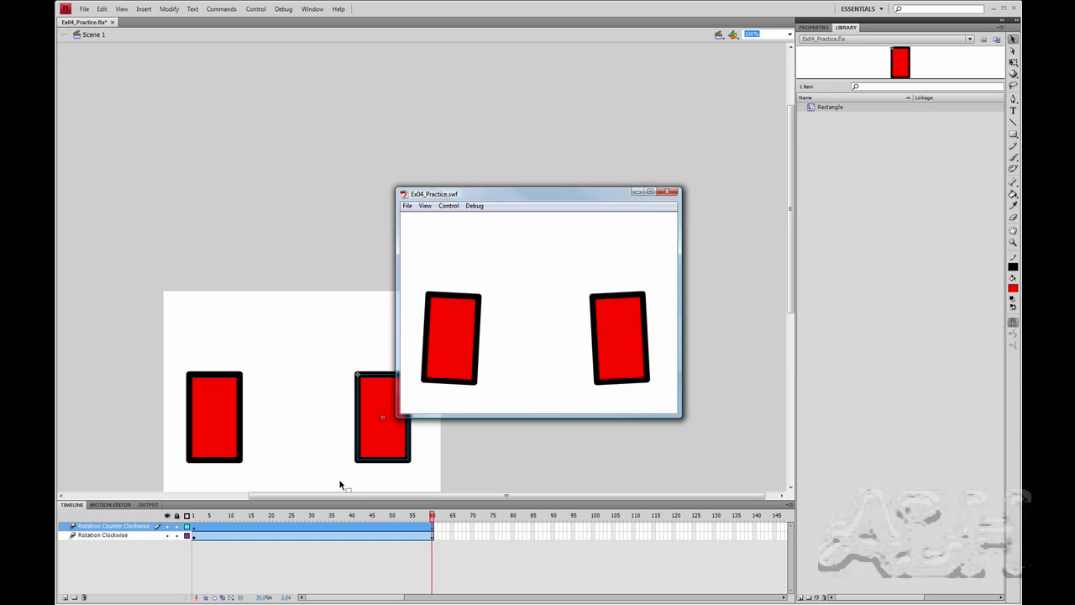
- Close the test movie window and save Ex04_Practice.fla
{"action": "key", "text": "ctrl+w"}
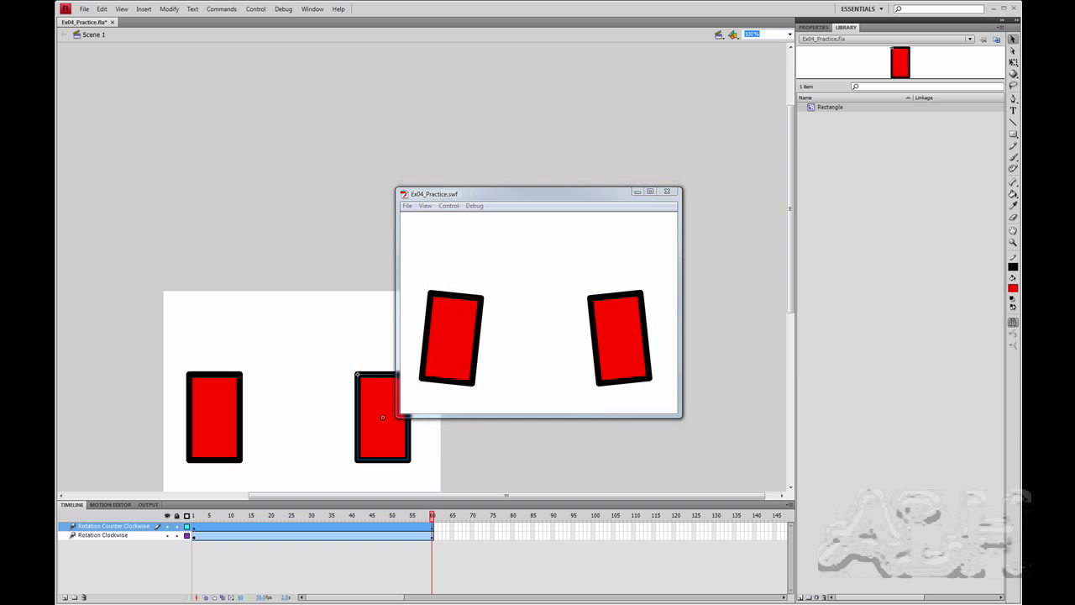
{"action": "left_click", "coordinate": [84, 12]}
{"action": "left_click", "coordinate": [114, 97]}
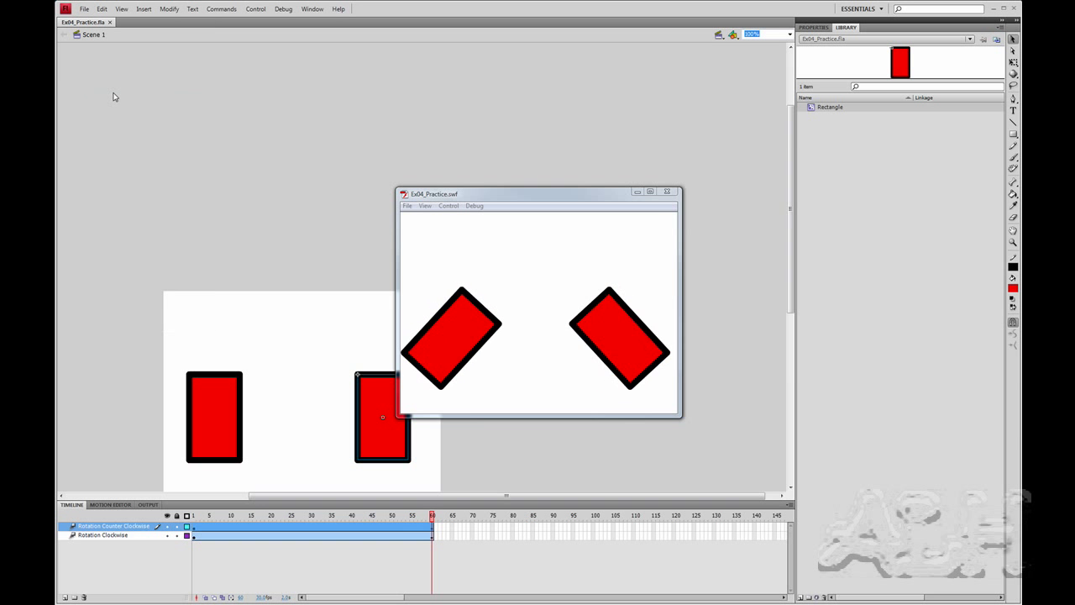